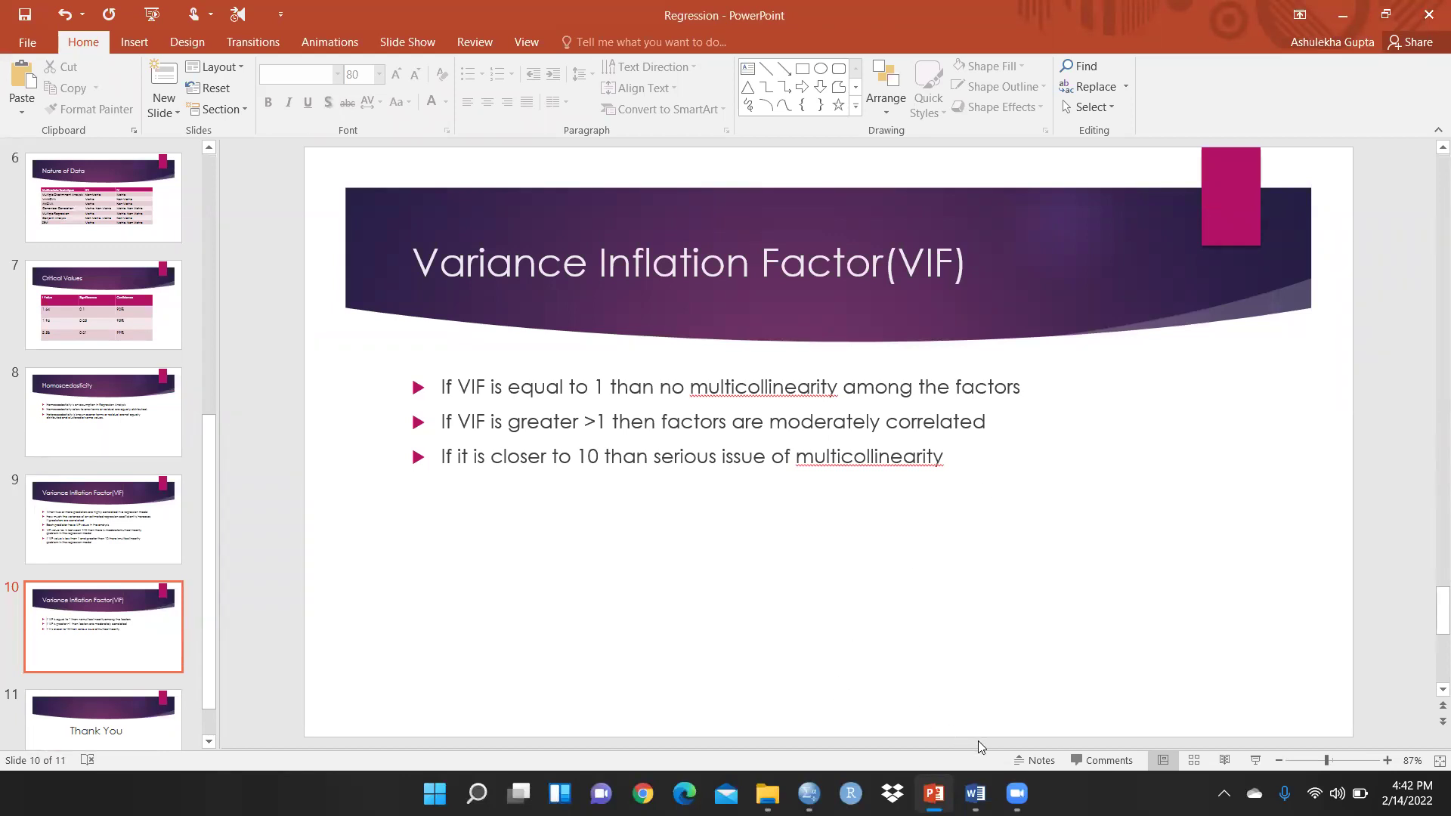
- Bring the Regression-Standard Multiple Regression.sav Data Editor to the front and scroll its data grid
mouse_move(808, 793)
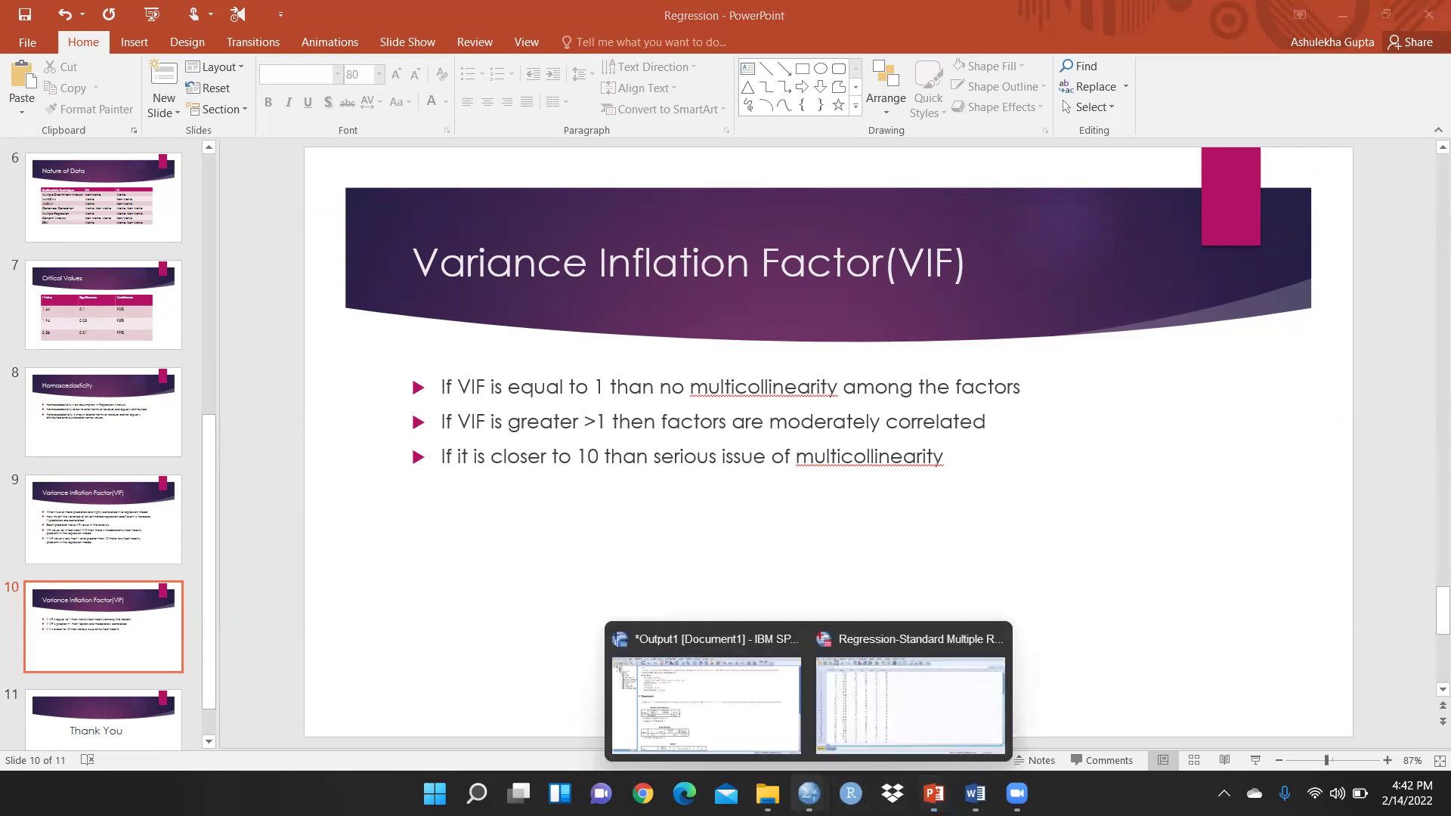
click(936, 717)
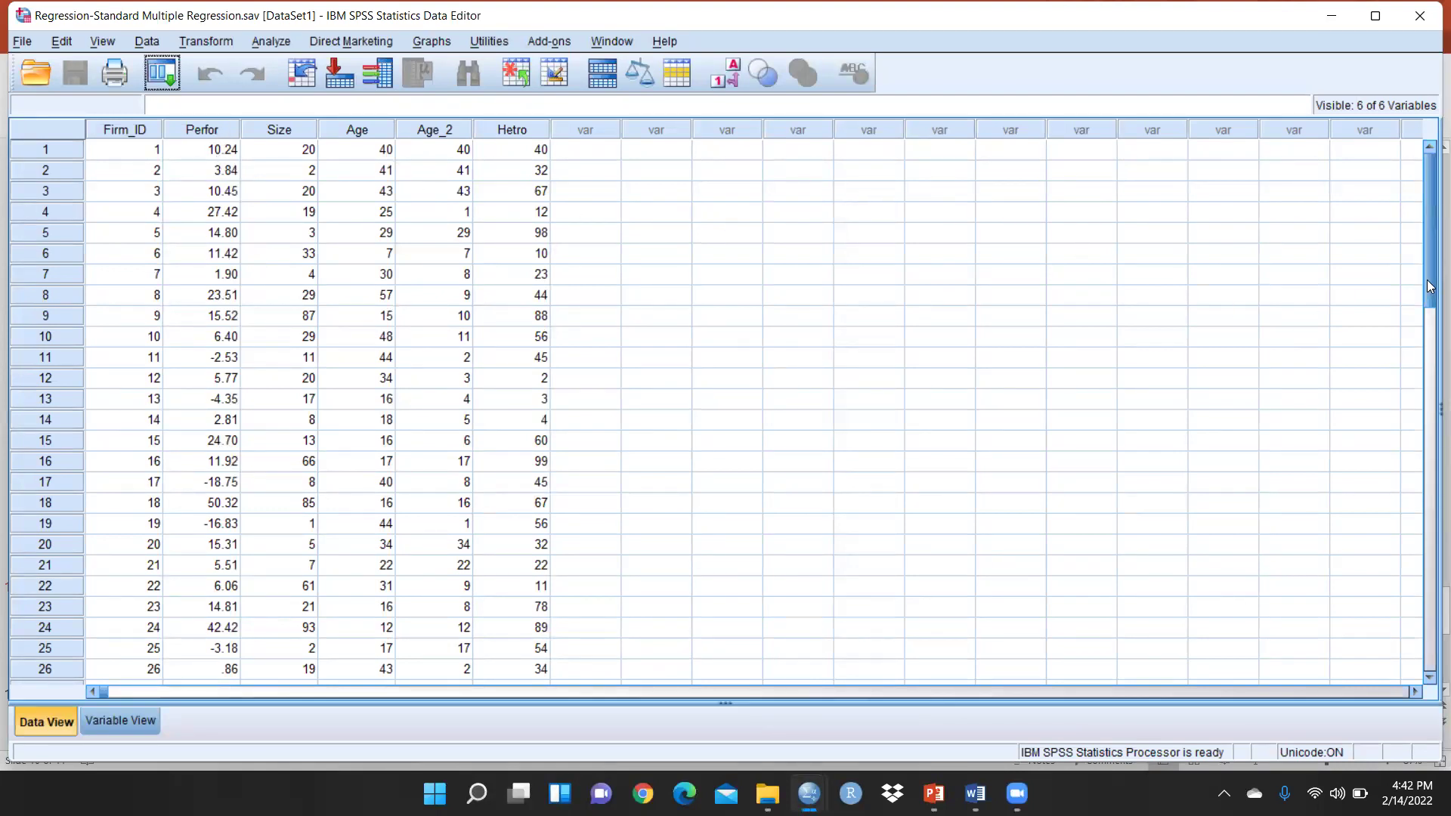
drag(1429, 283, 1376, 201)
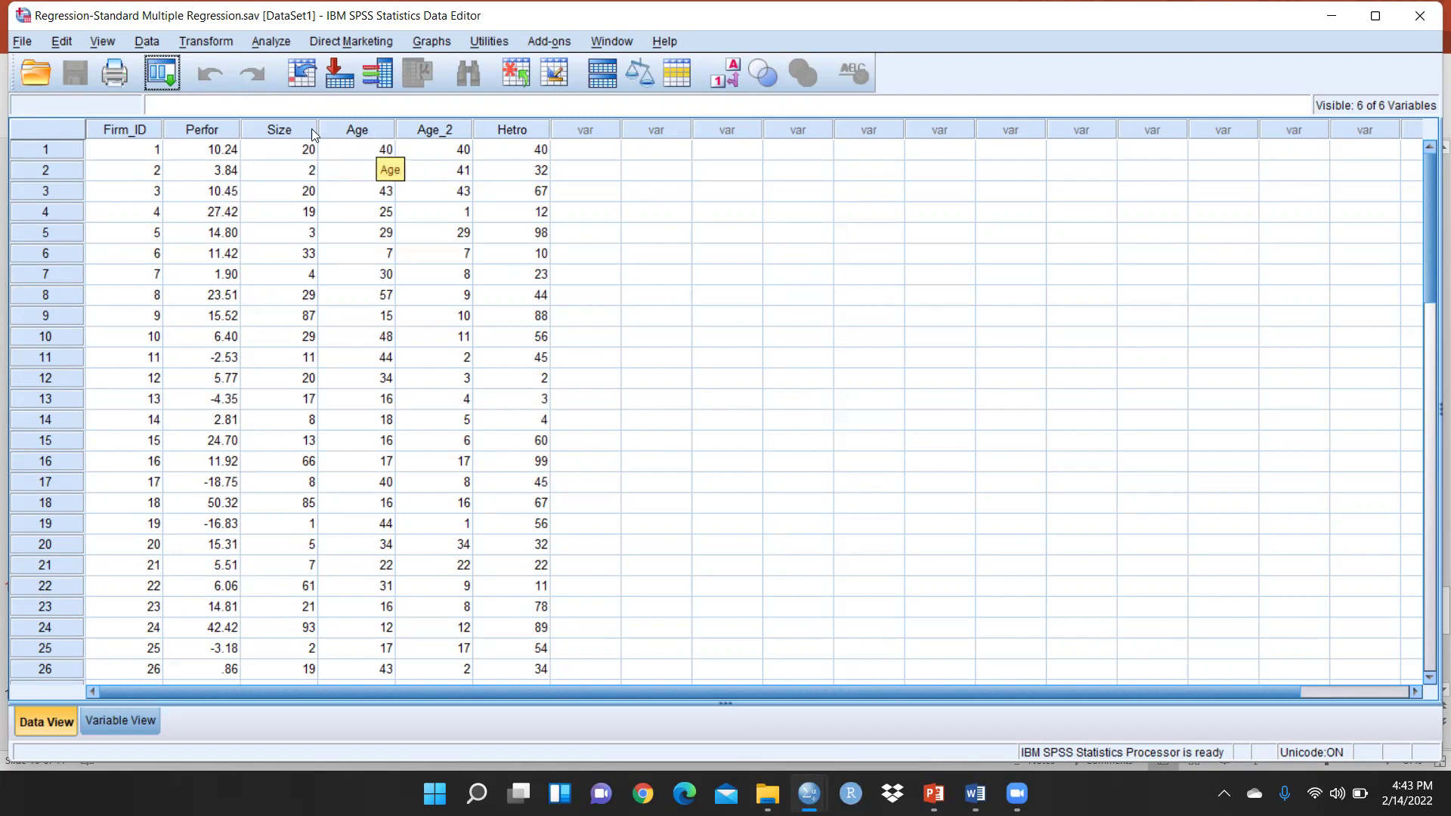
- Start a fresh Linear Regression with Performance as the dependent variable
click(270, 41)
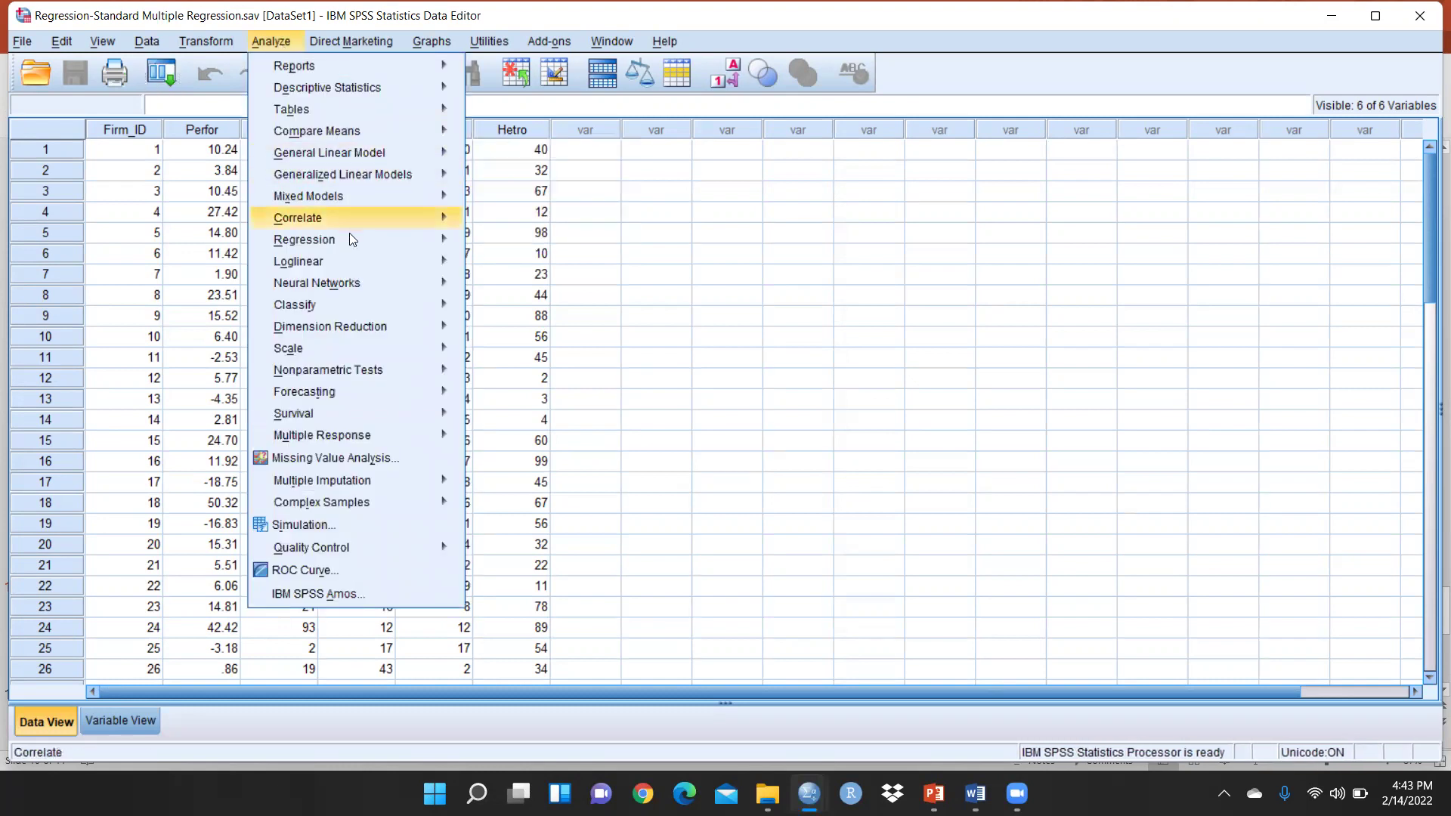
mouse_move(349, 238)
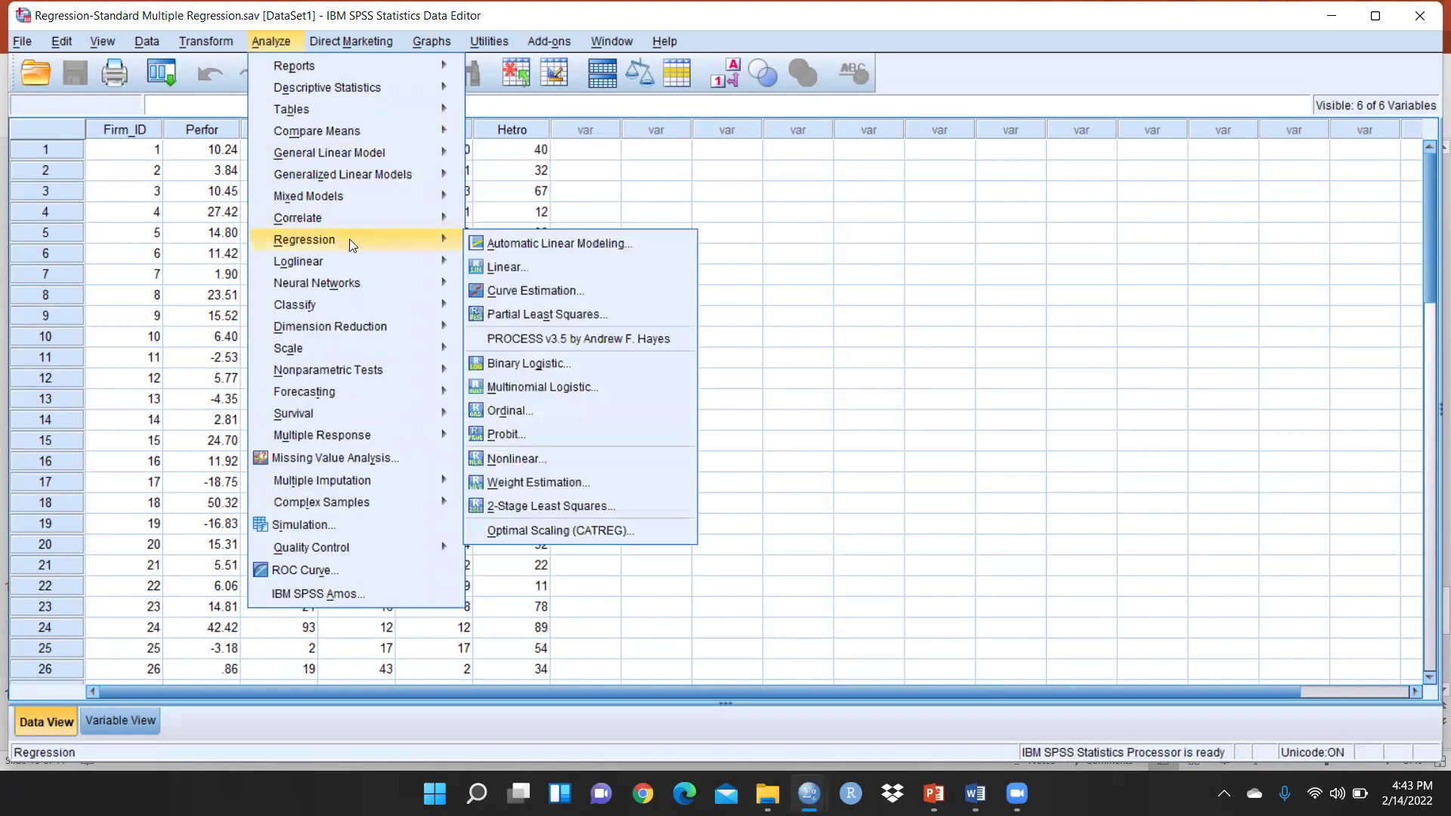
click(520, 263)
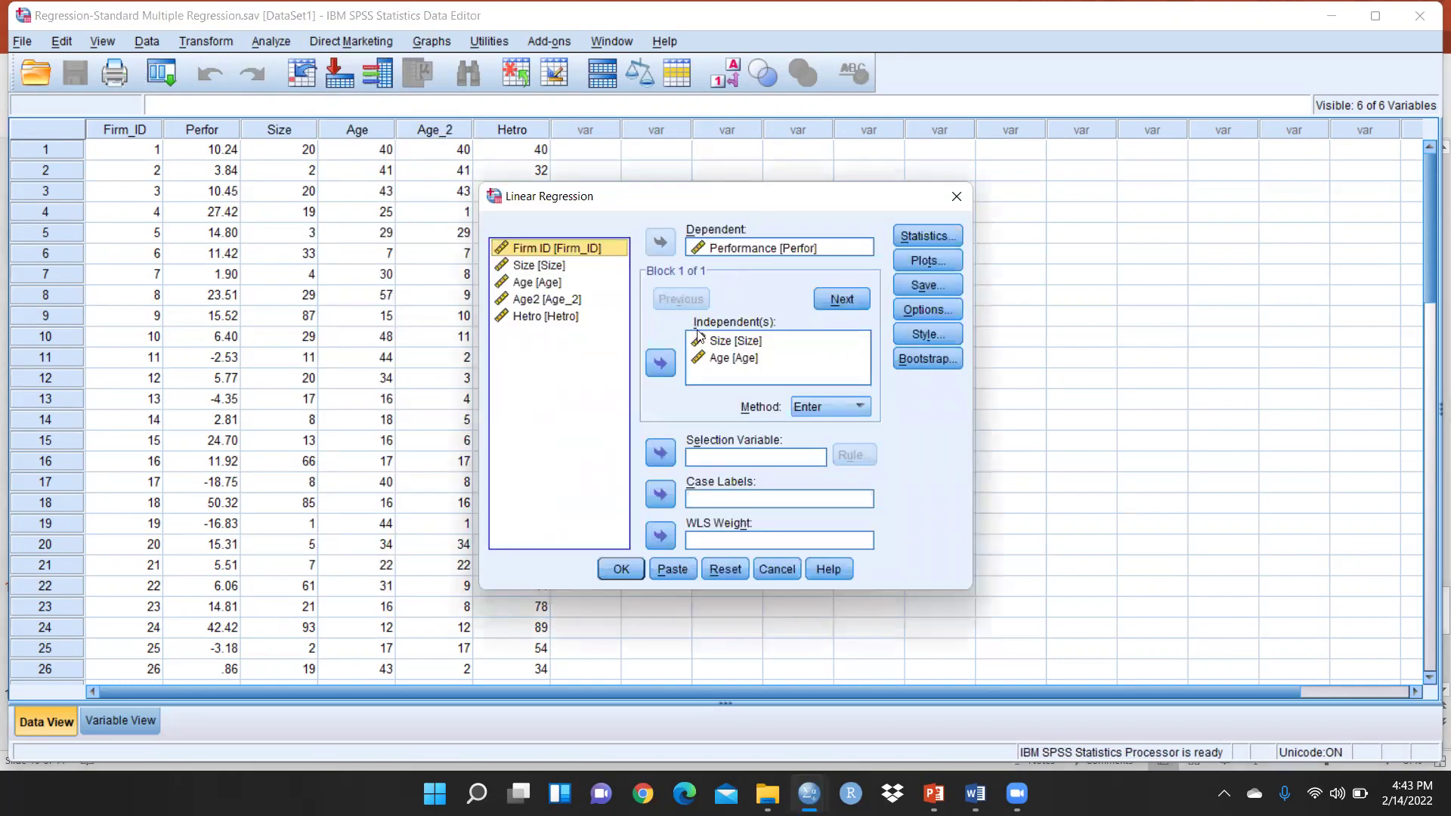
click(722, 570)
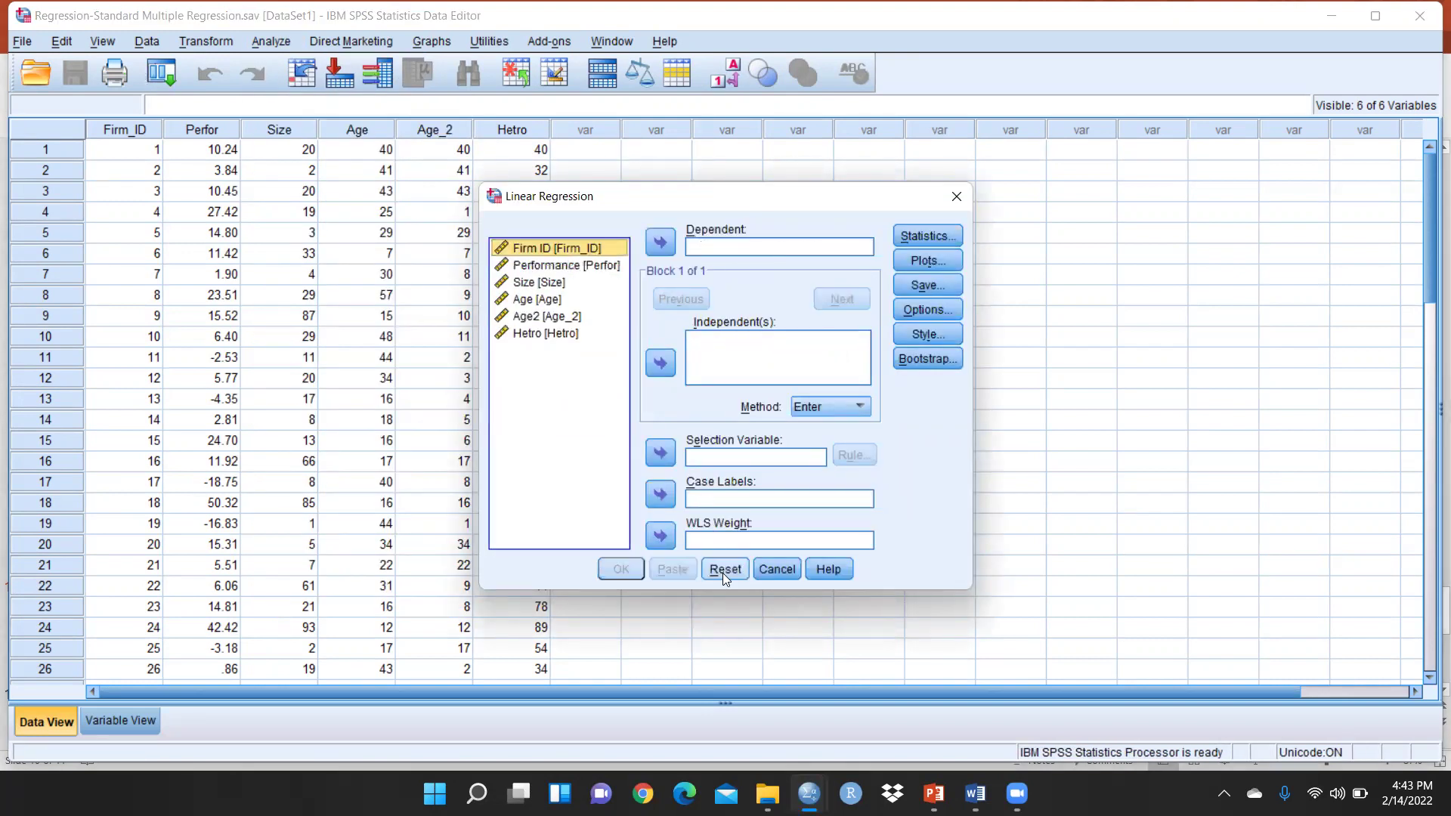
click(598, 269)
click(660, 243)
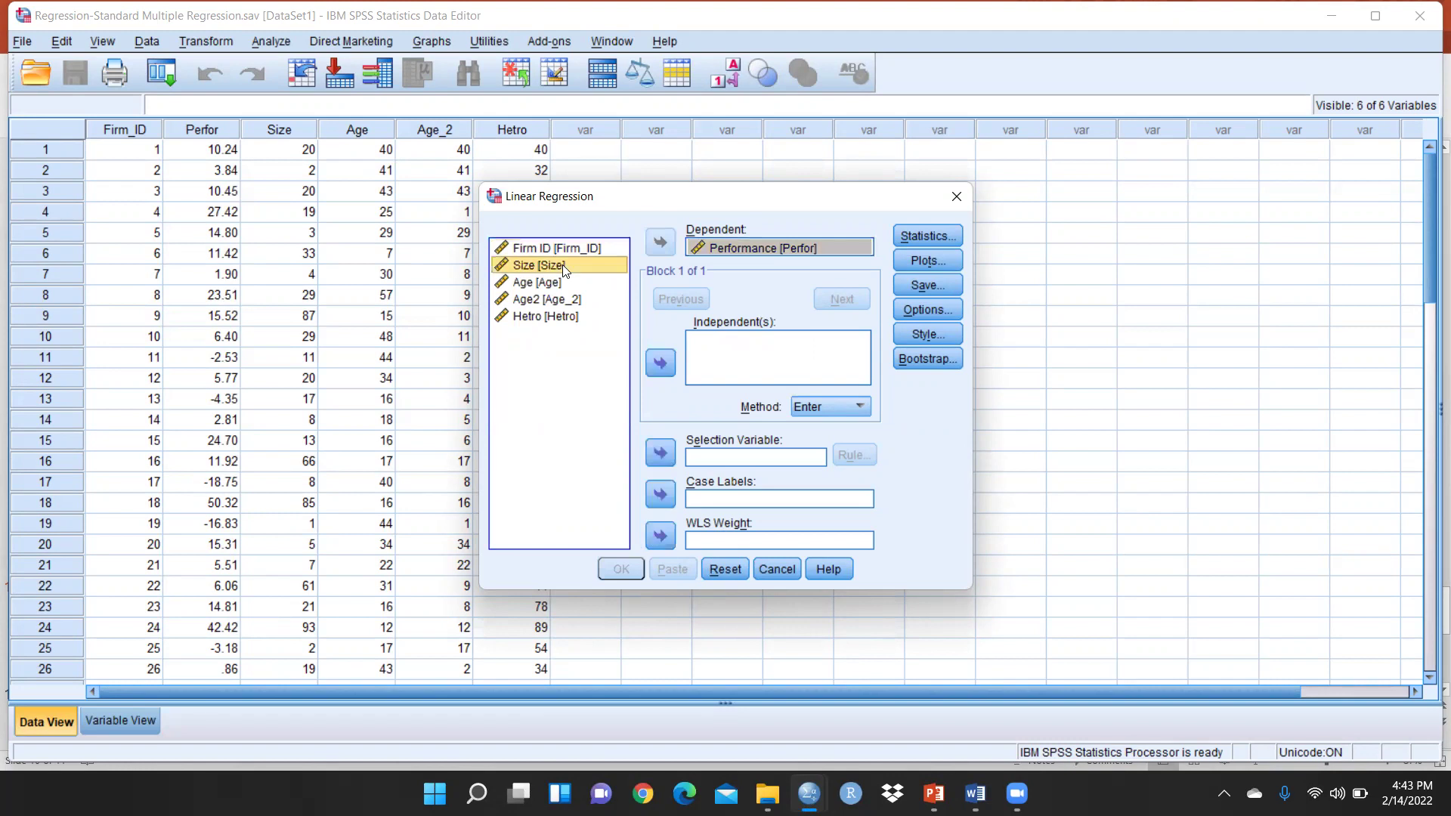
- Add Size and Age as the independent variables
click(661, 365)
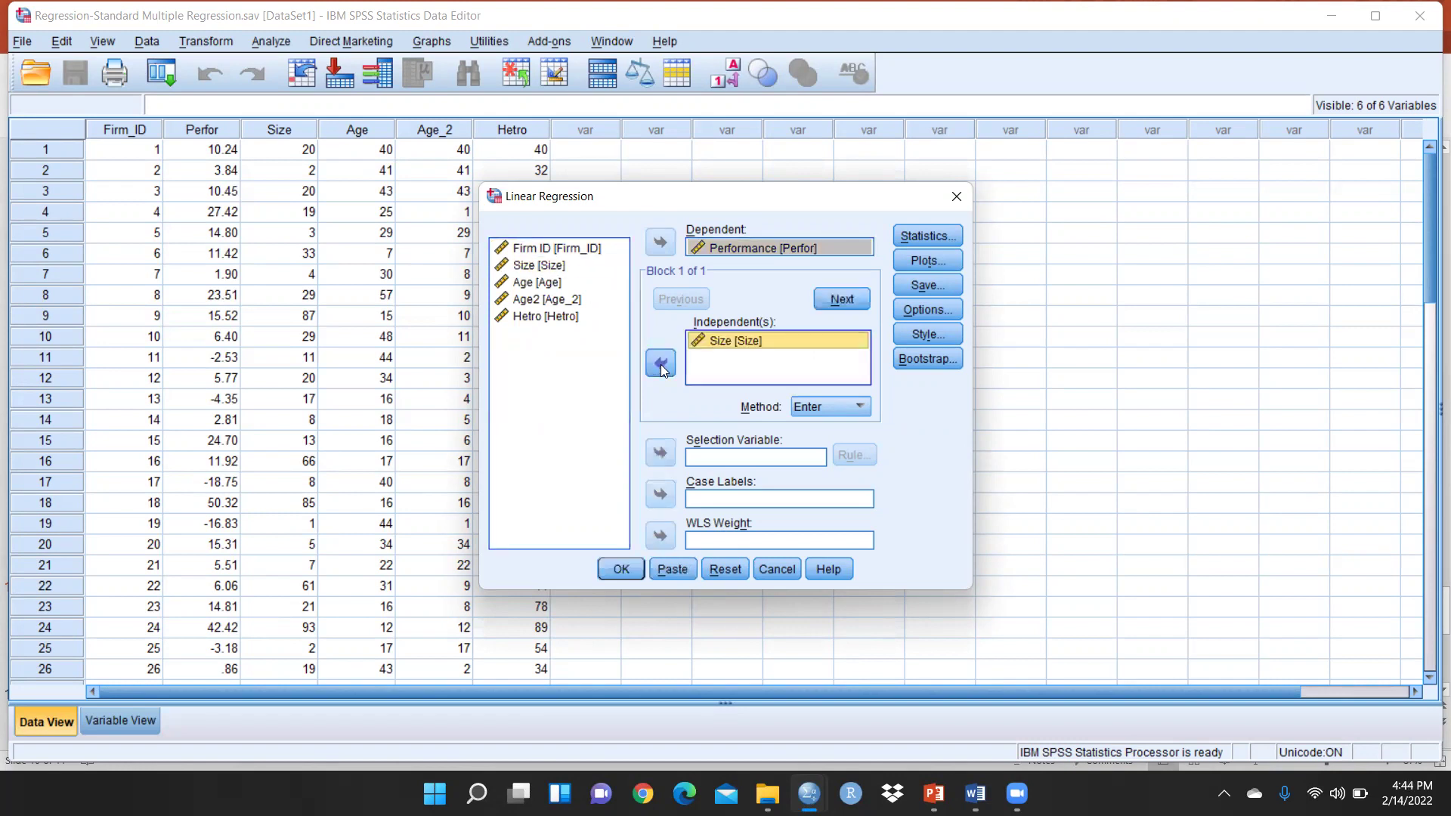
click(660, 365)
click(661, 366)
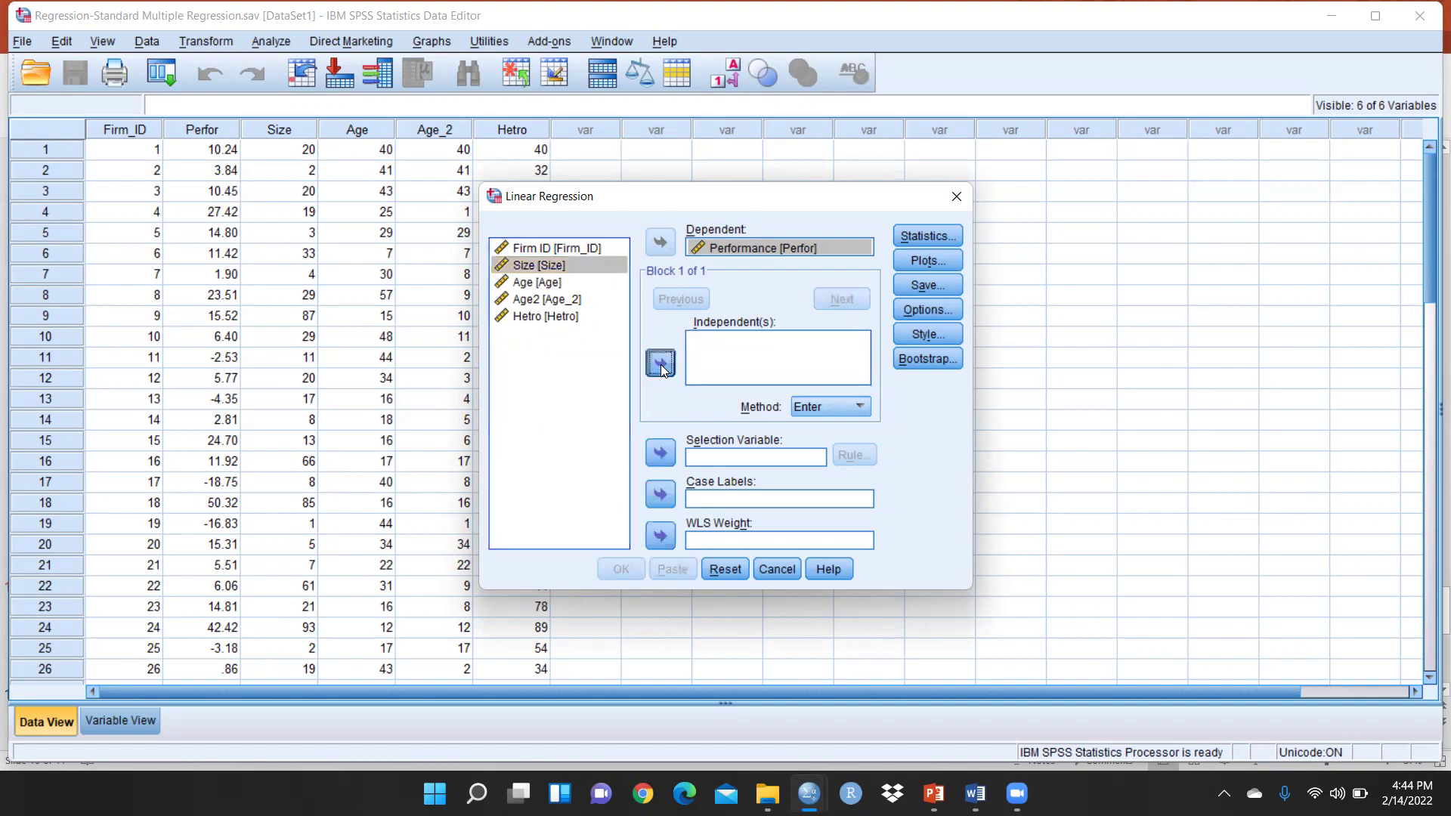
click(534, 285)
click(534, 285)
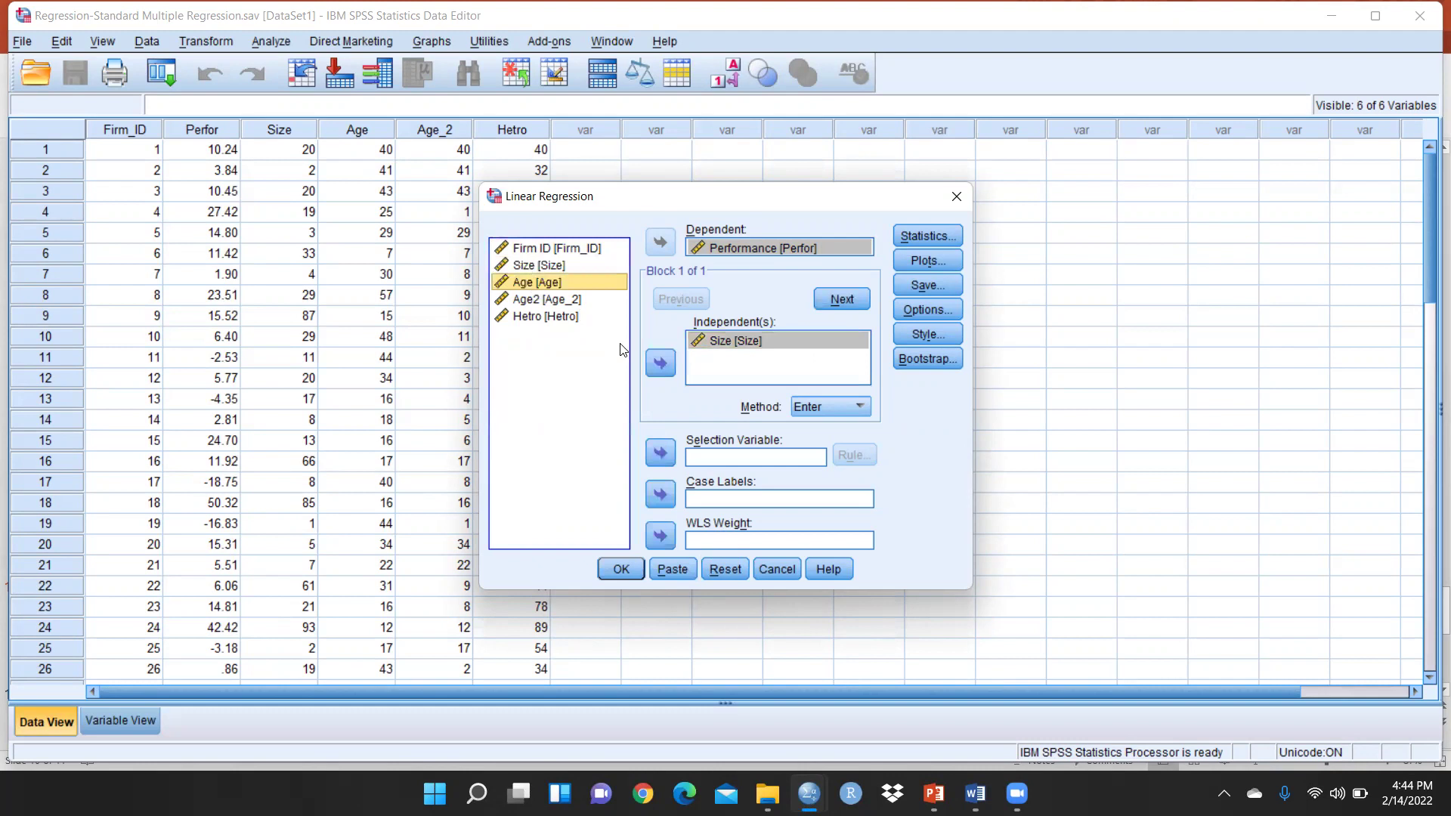
click(668, 368)
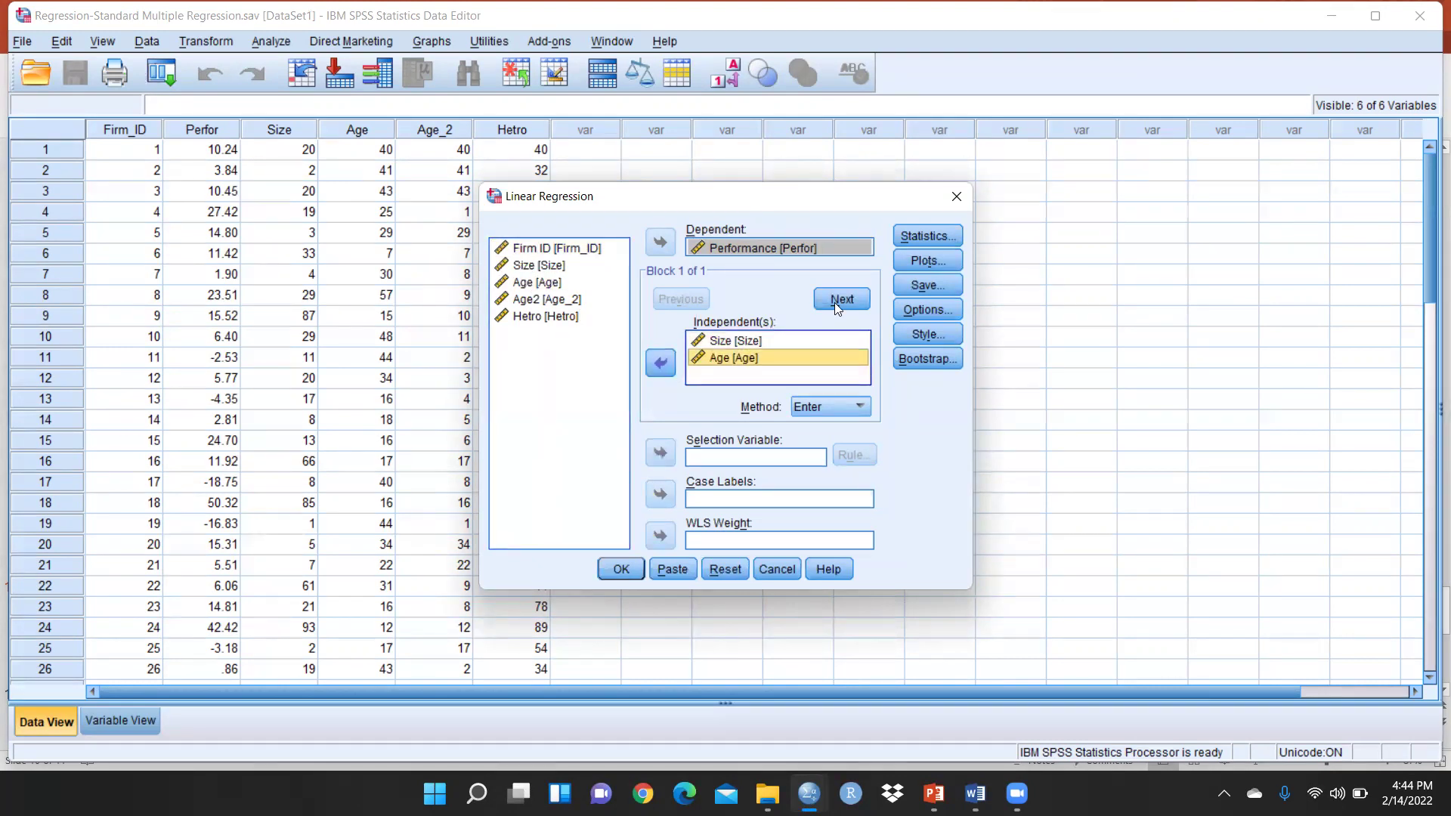
- Request collinearity diagnostics in the regression Statistics options
click(937, 235)
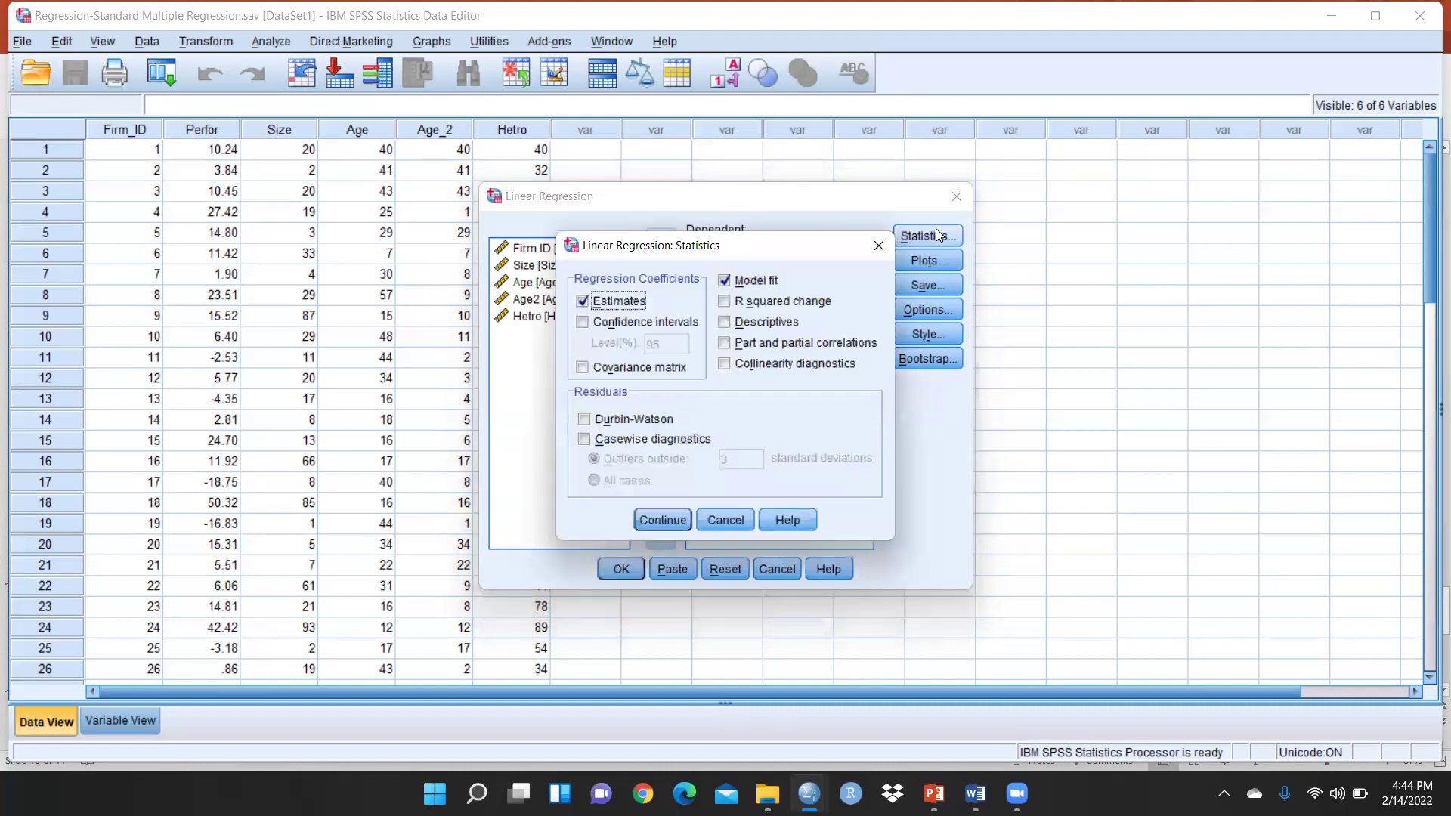
click(725, 366)
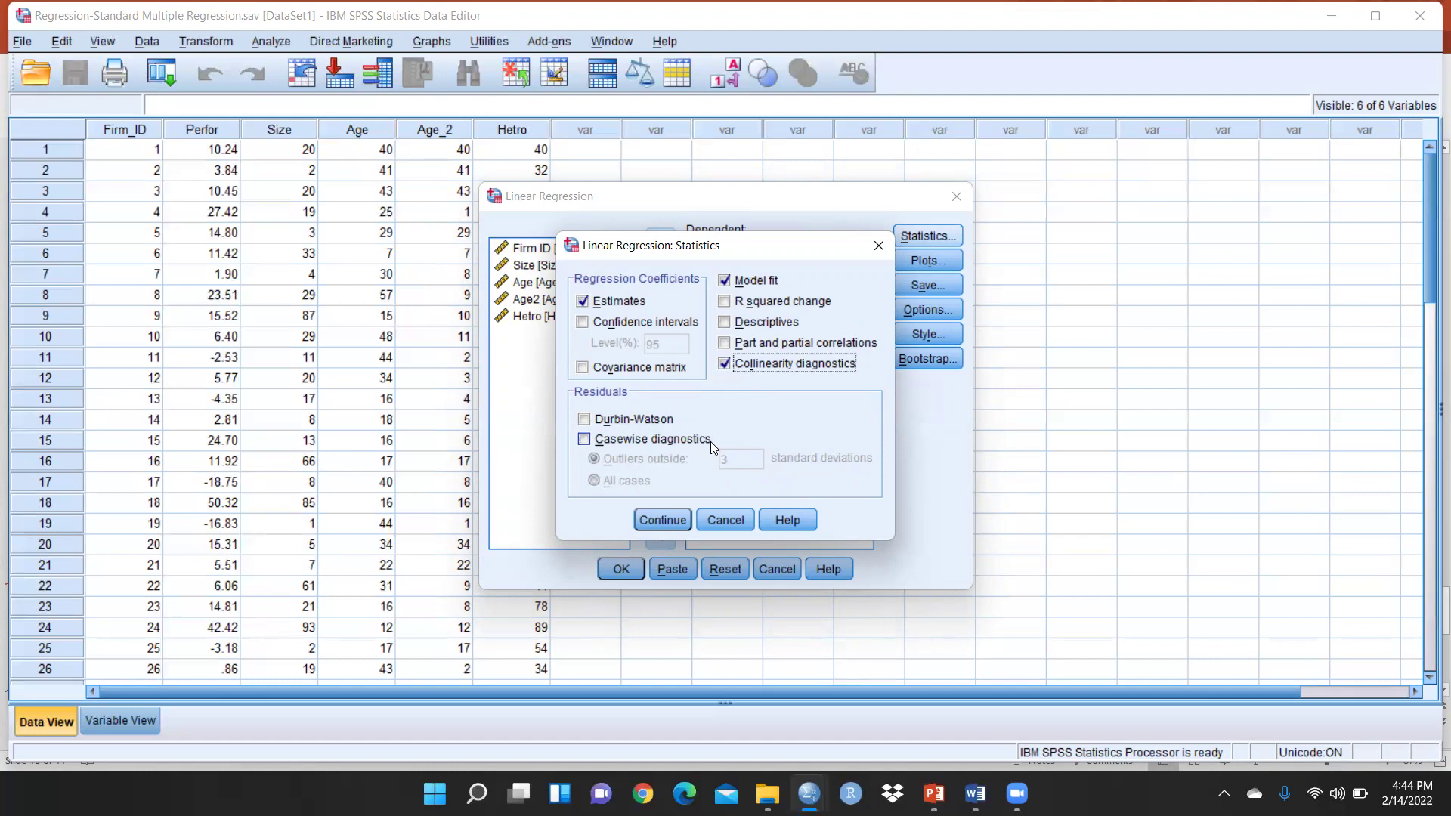
click(660, 520)
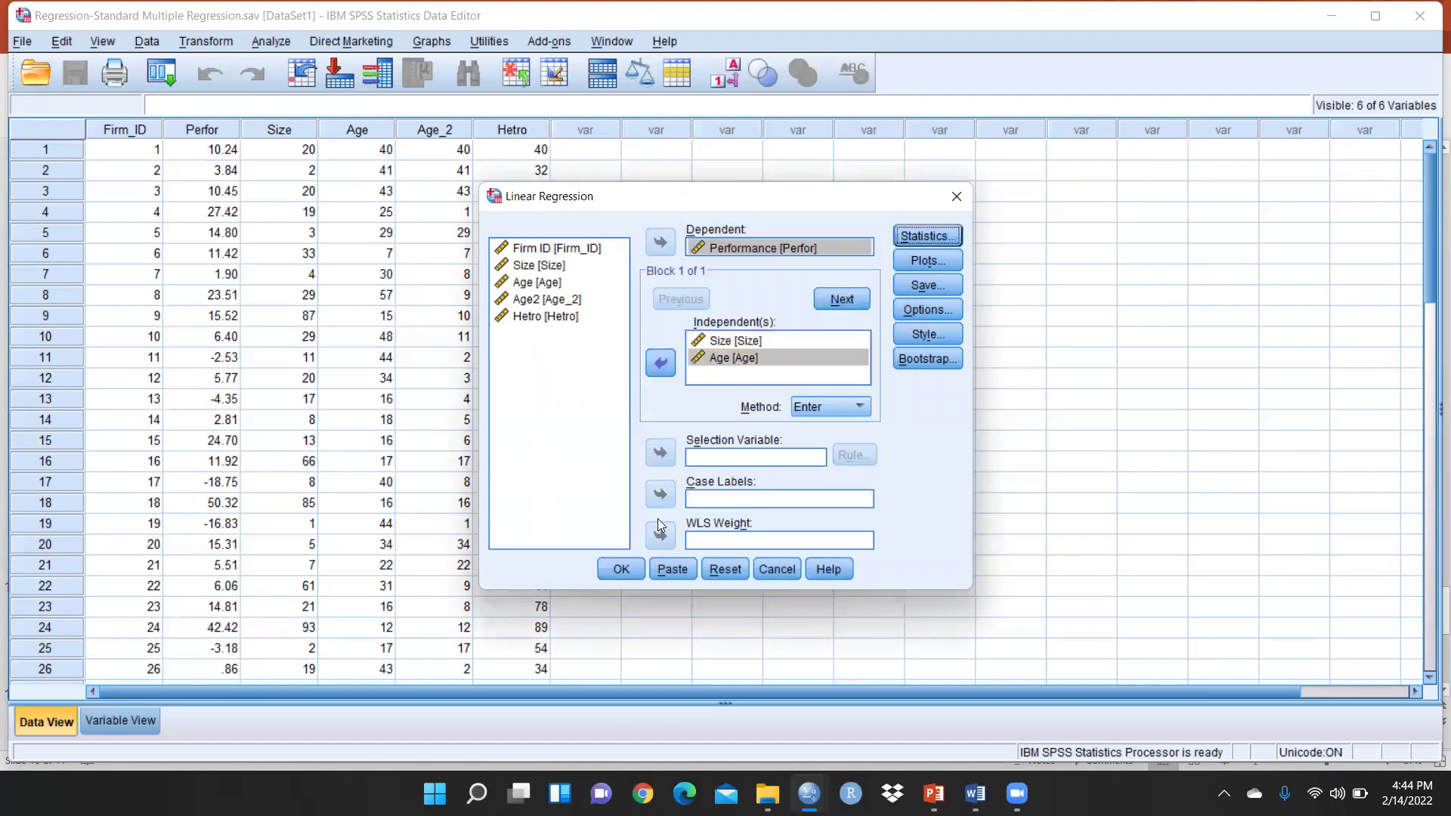
- Run the regression, copy the Coefficients table with Tolerance and VIF, and switch to Word
click(622, 569)
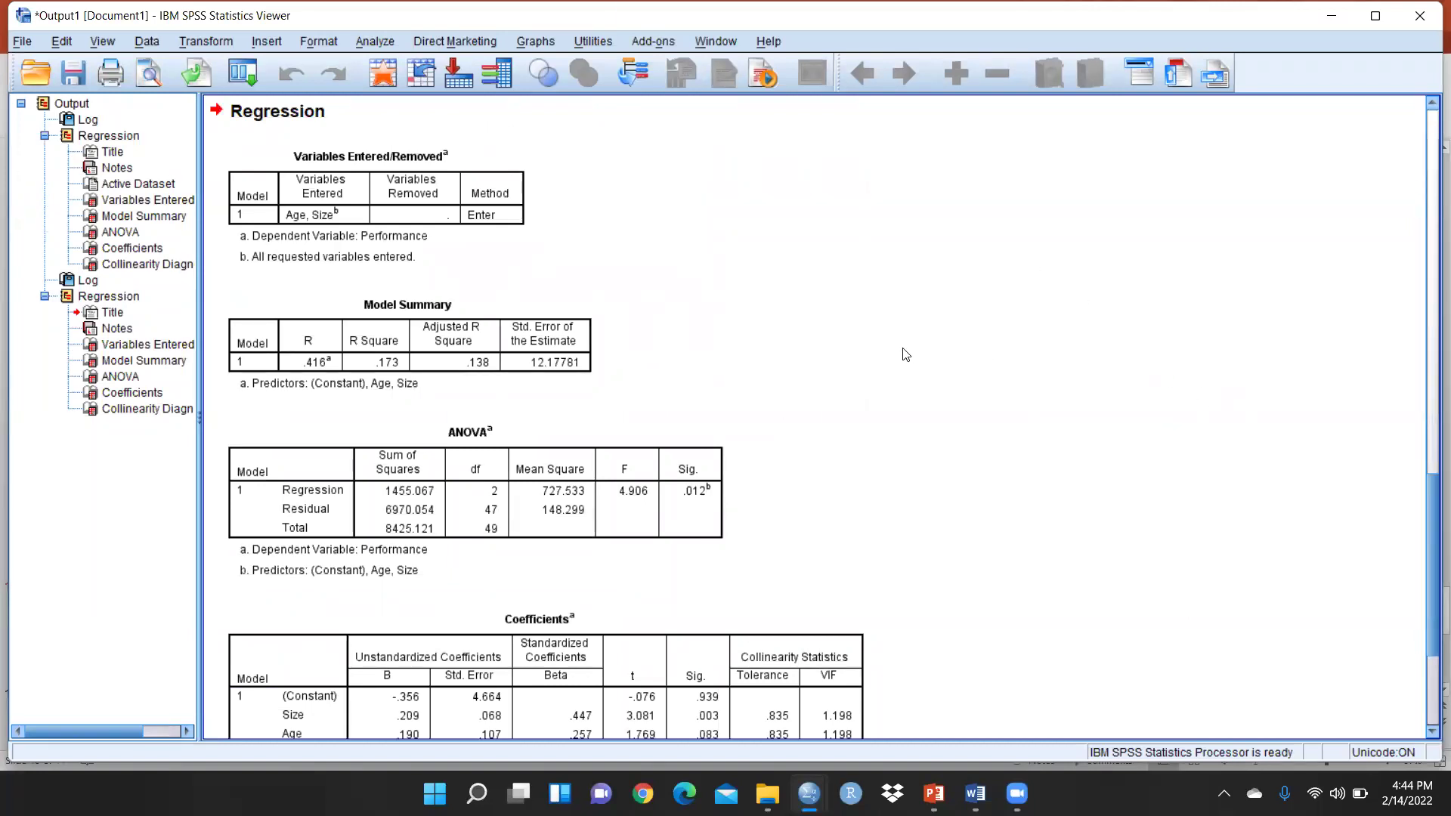
scroll(1430, 362, down, 5)
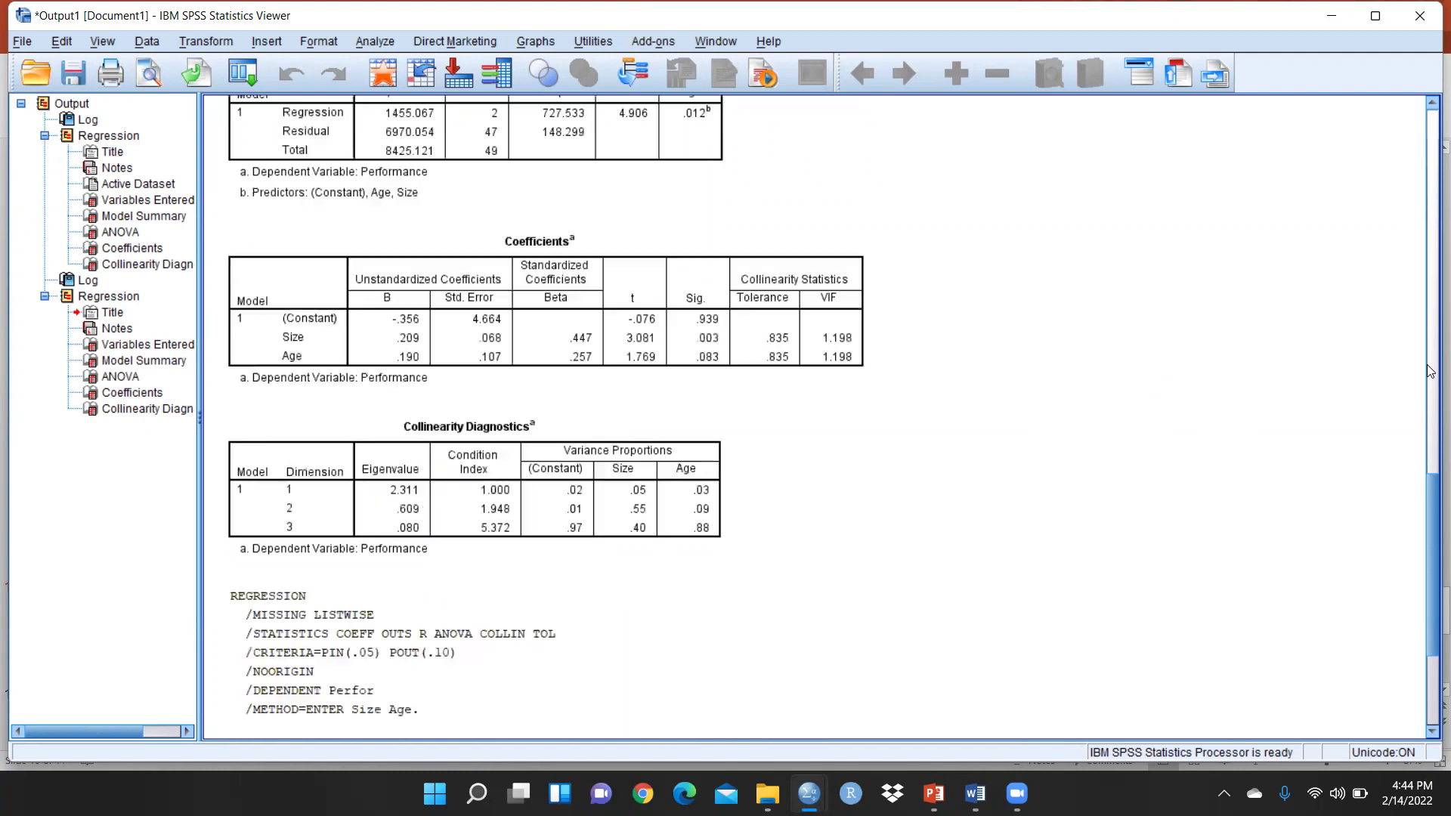
click(811, 320)
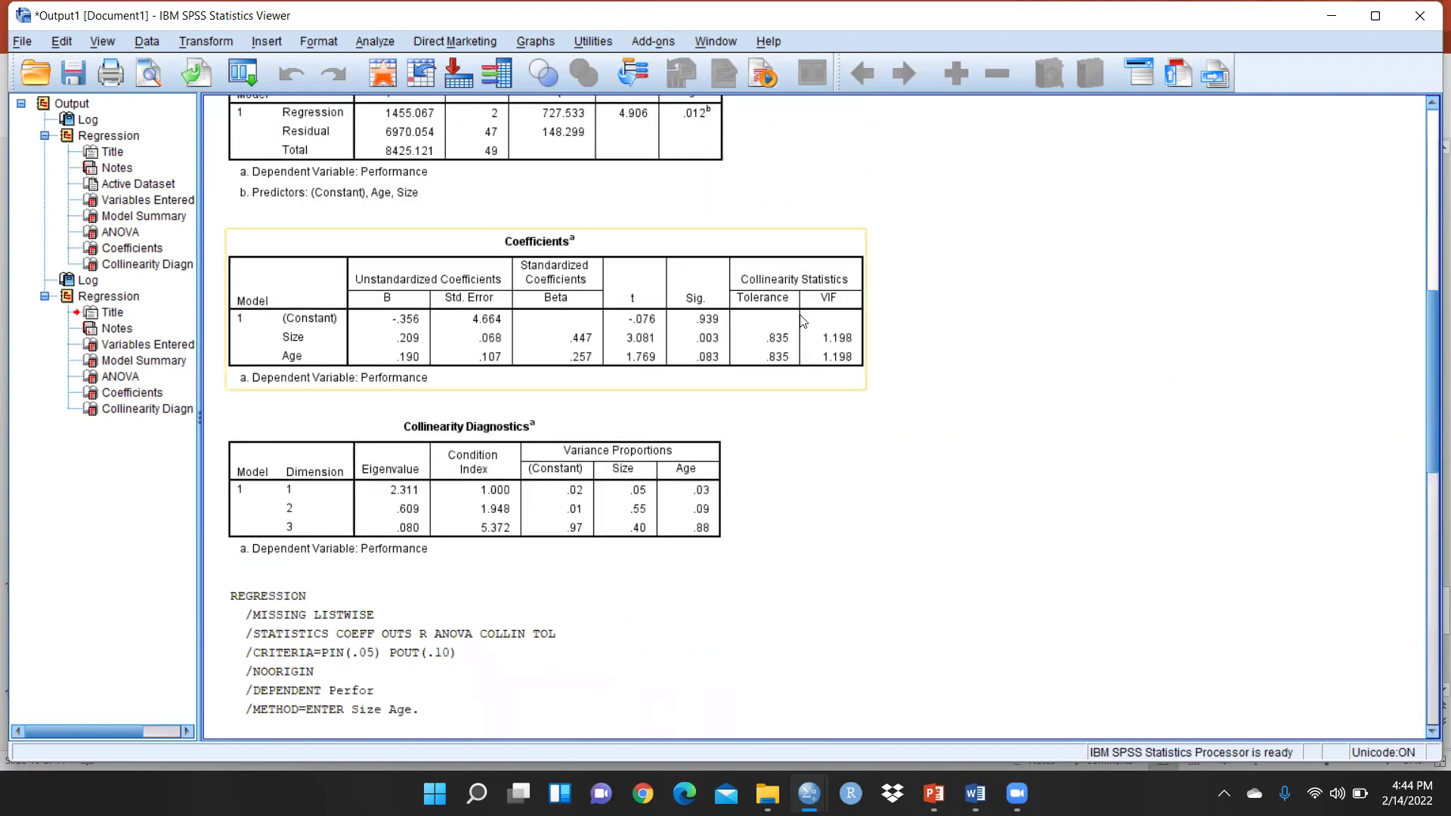
right_click(803, 321)
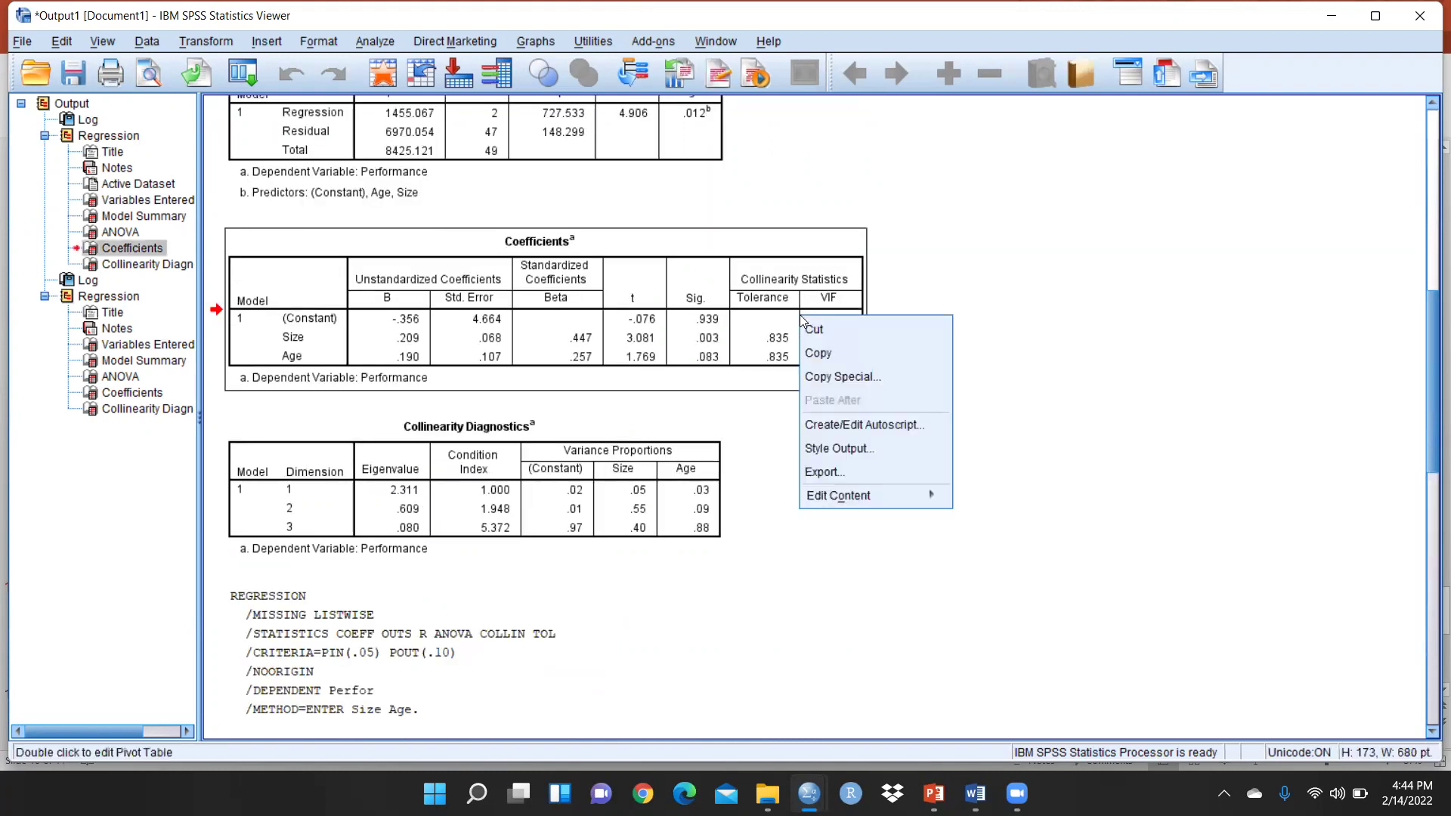
click(817, 353)
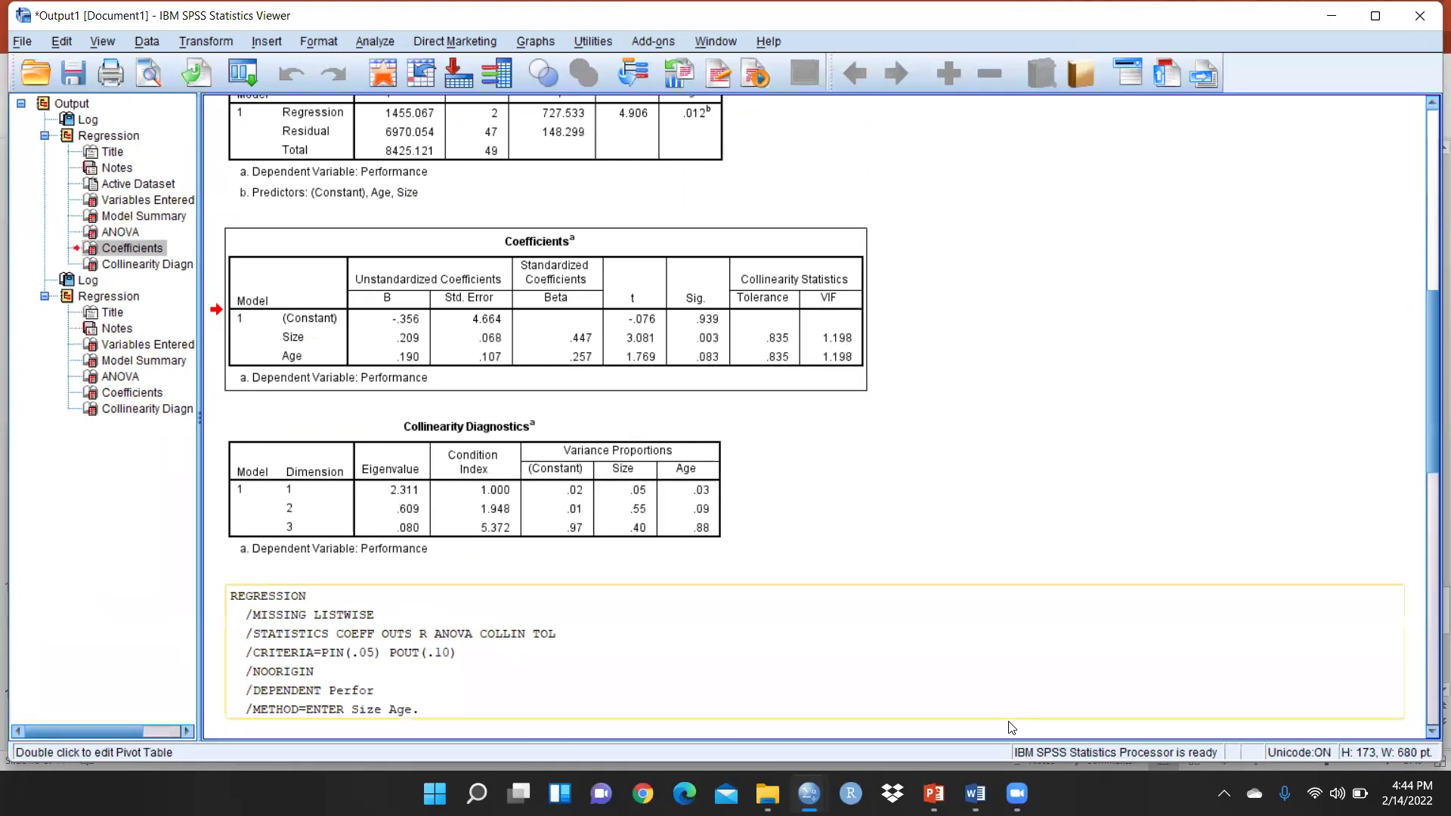
click(974, 793)
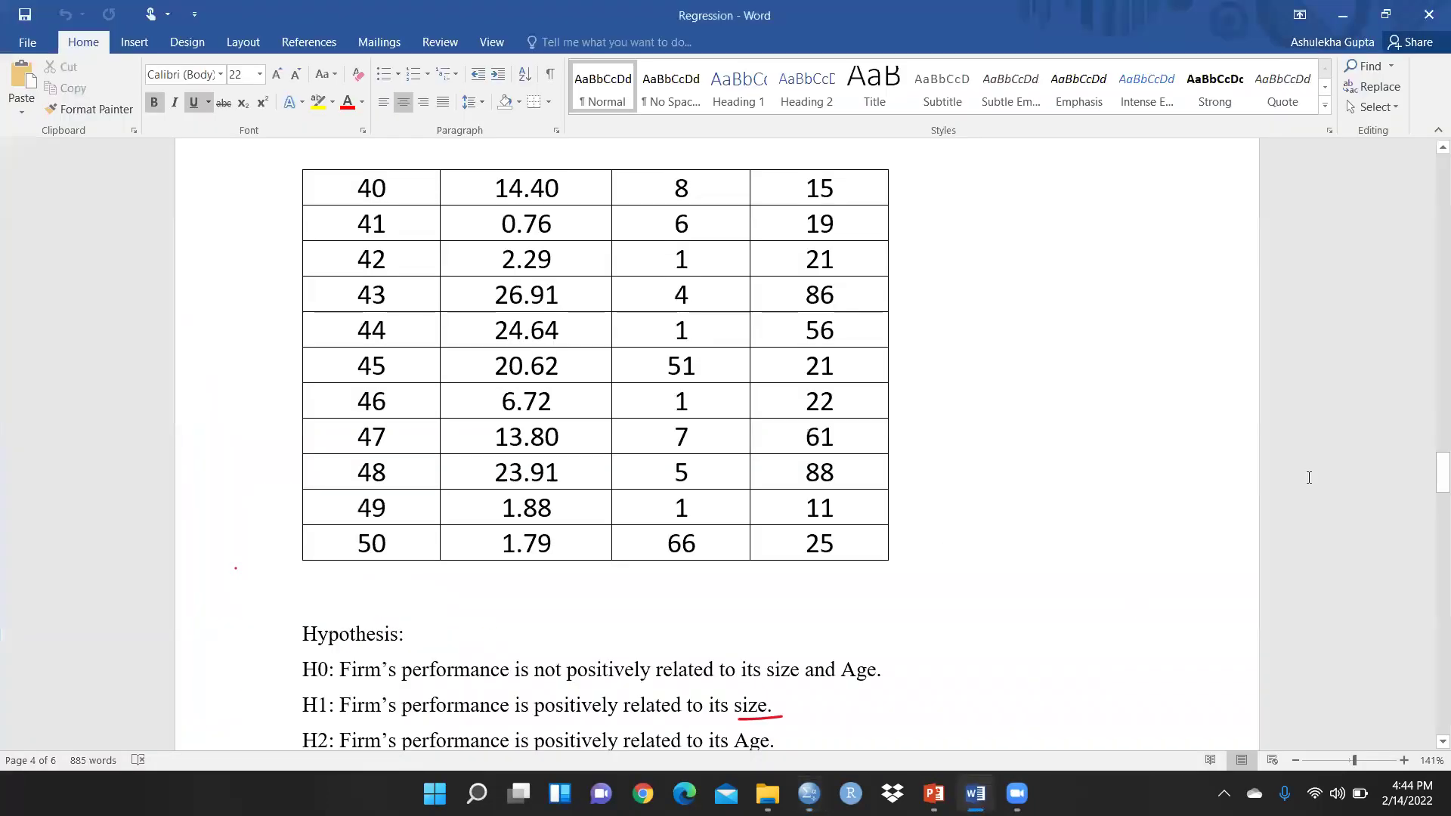
- Paste the Coefficients table under the Collinearity Statistics bullets and delete the stray empty bullet
drag(1440, 475, 1430, 679)
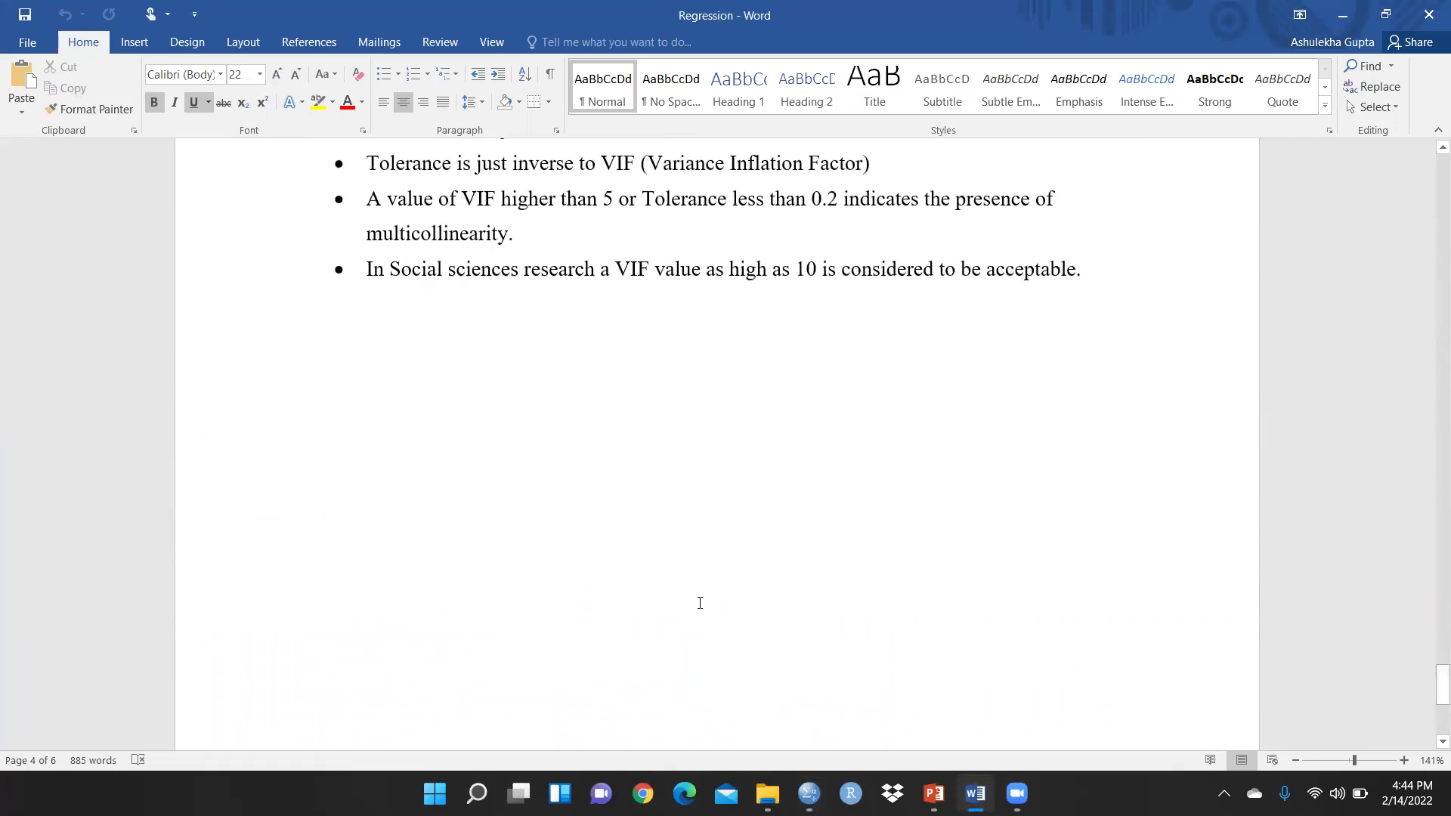
click(370, 493)
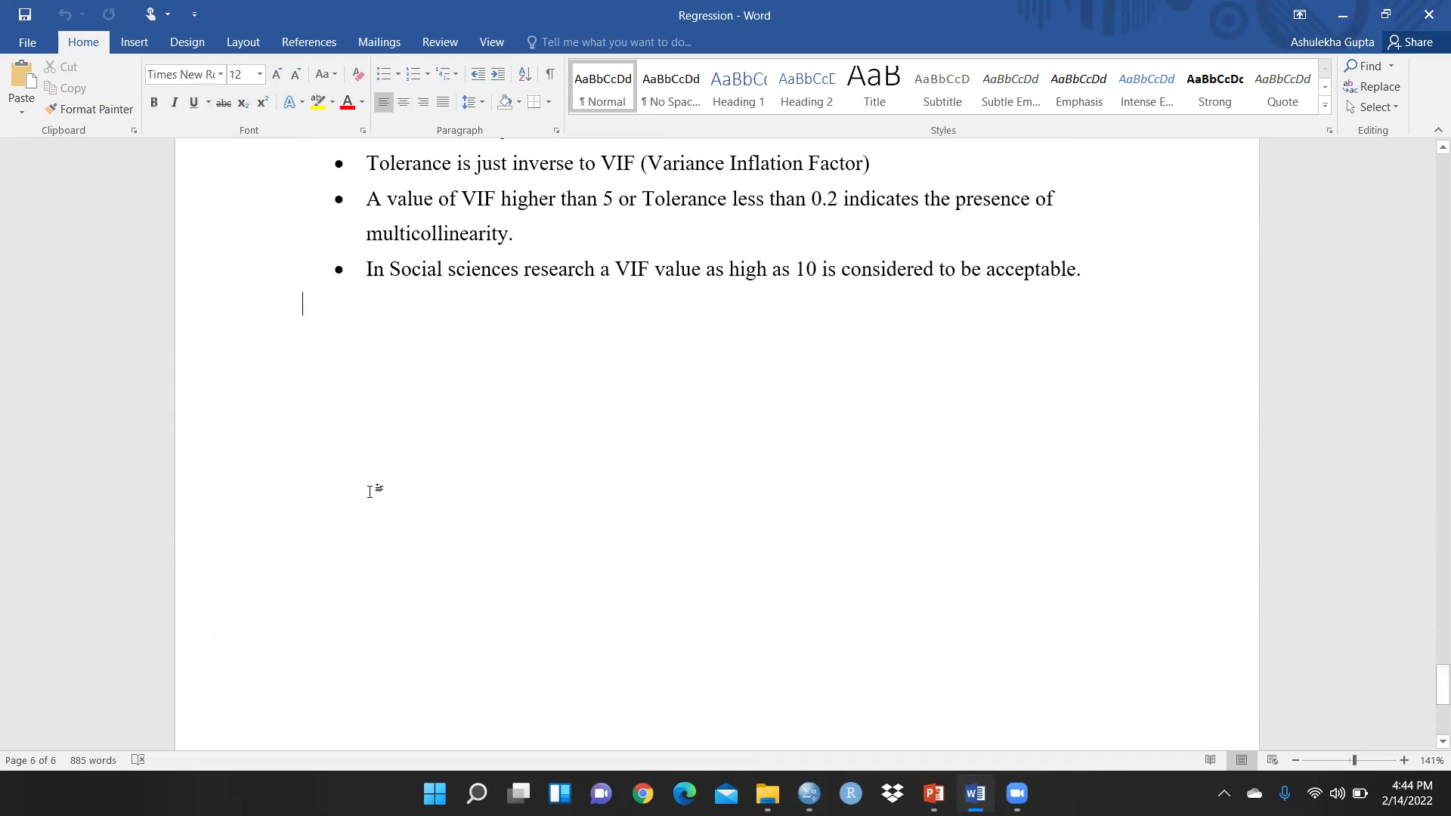
key(ctrl+v)
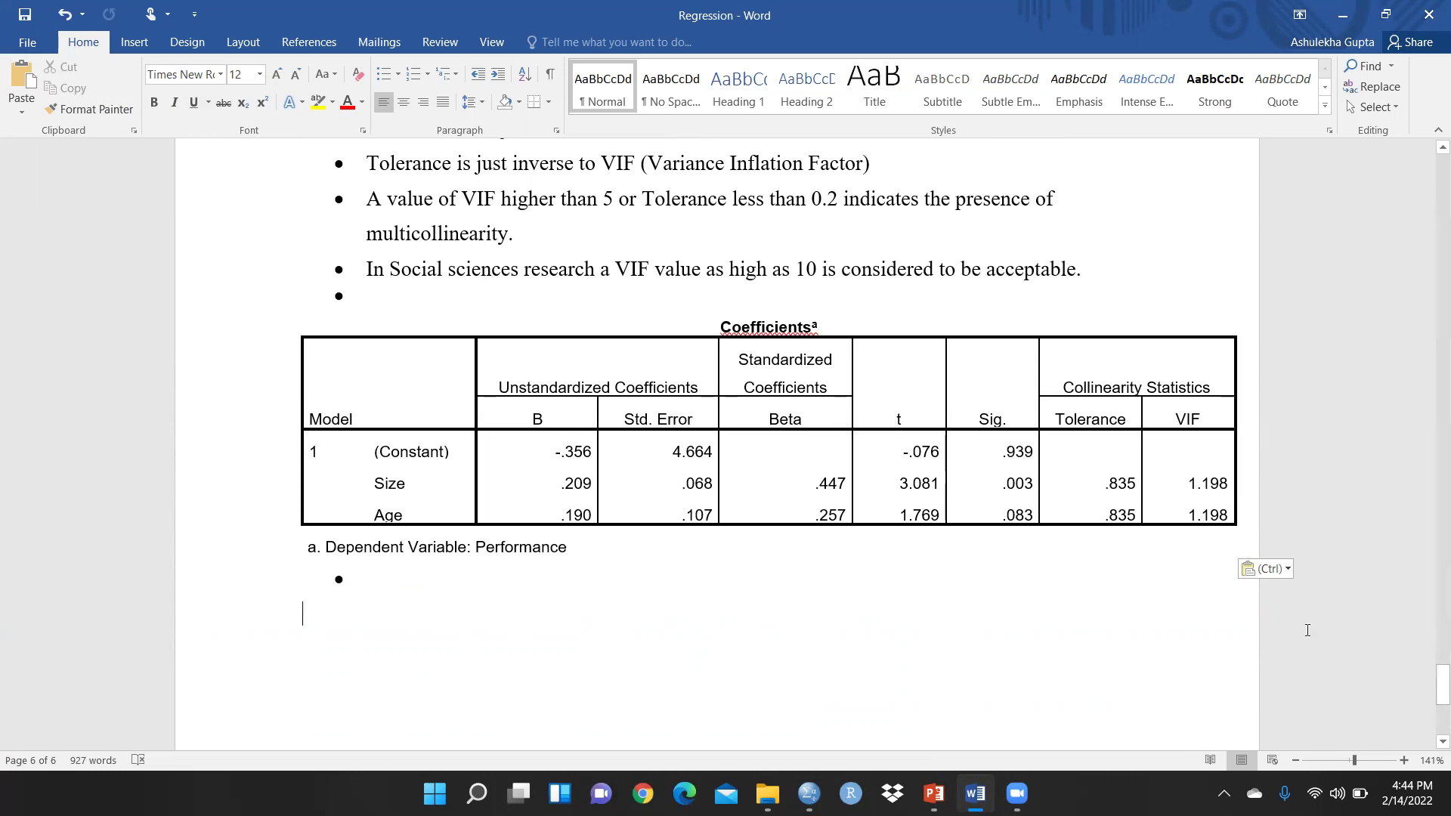
scroll(1431, 691, up, 3)
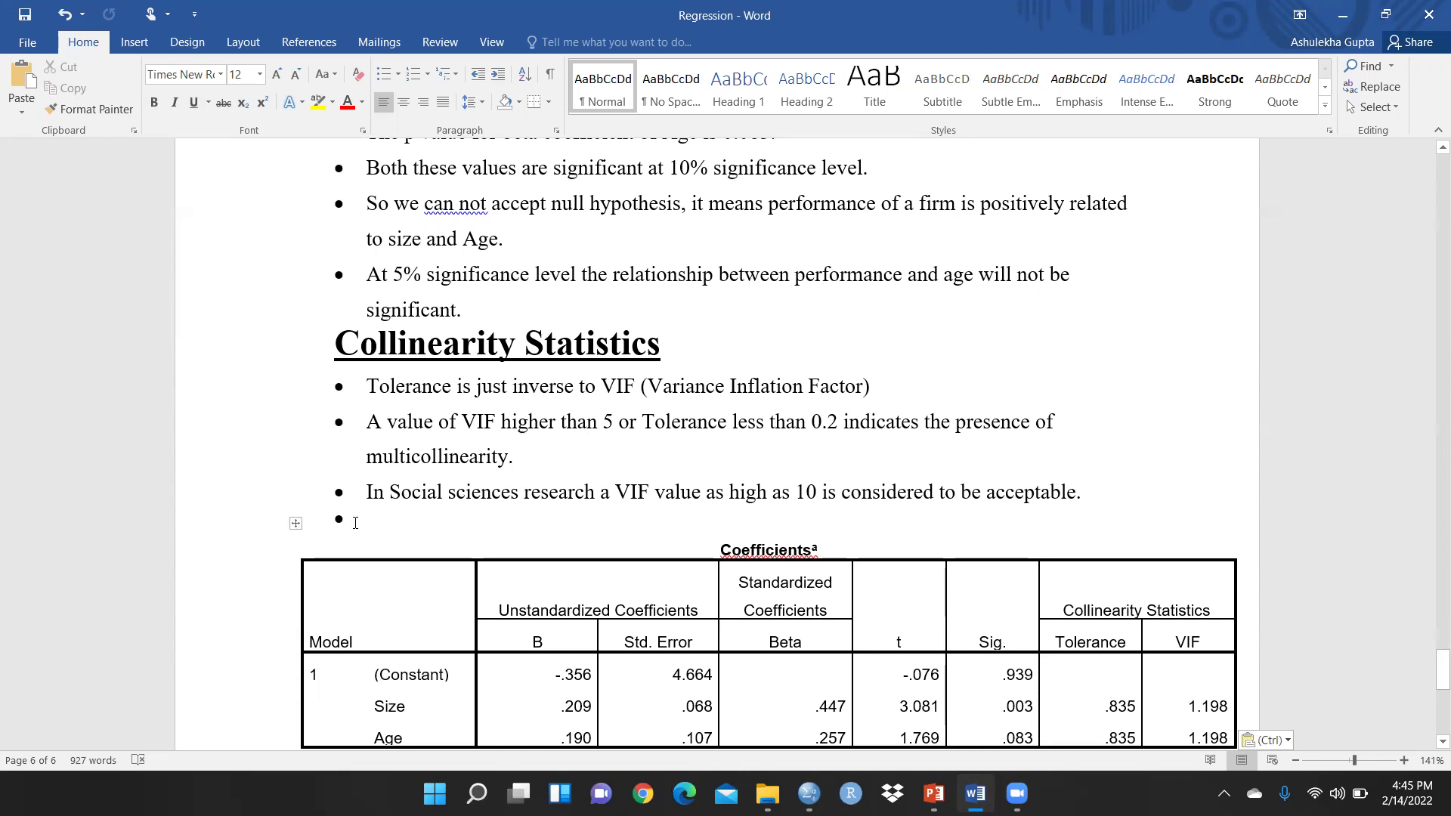
key(BackSpace)
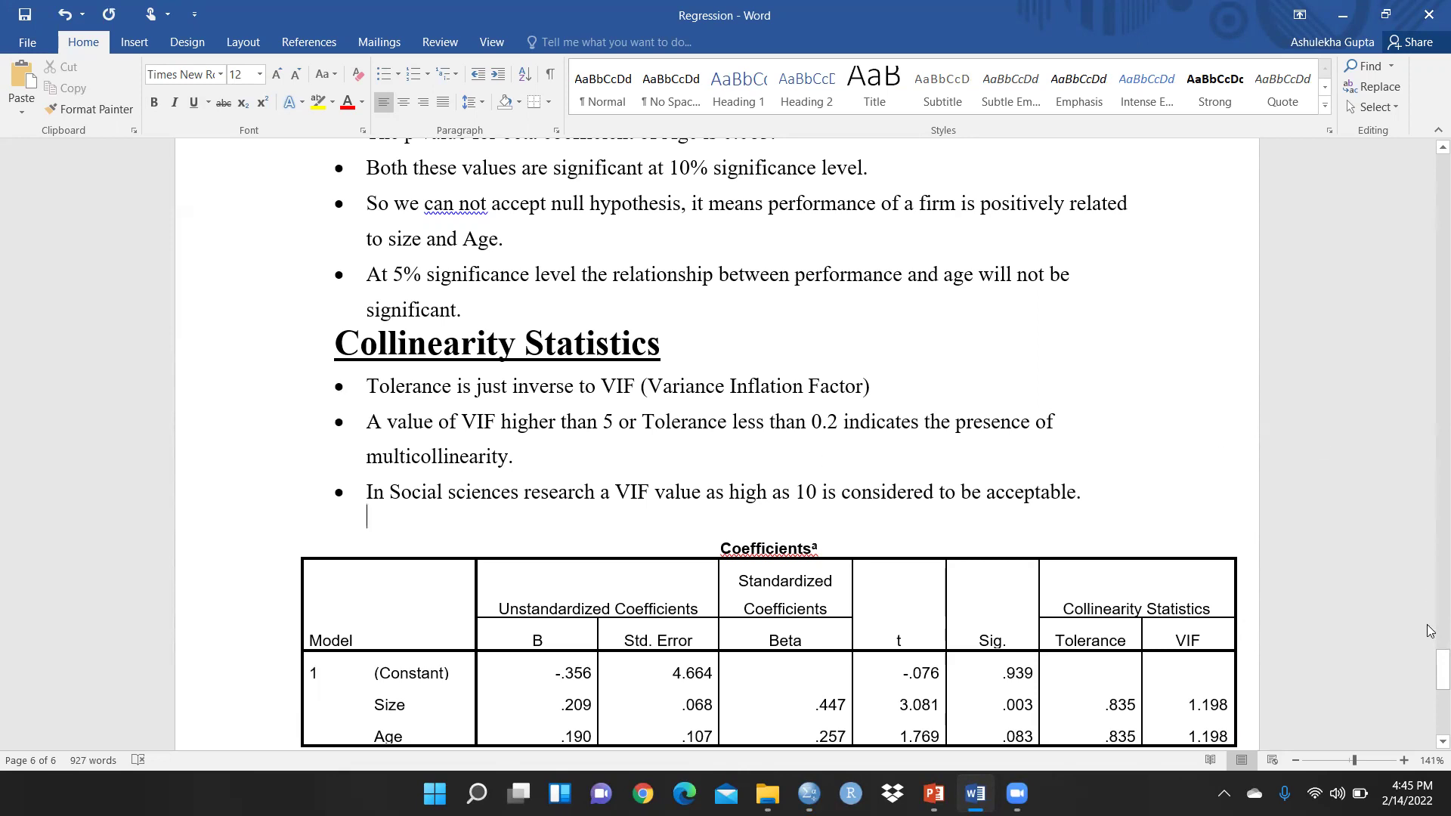
drag(1430, 671, 1430, 685)
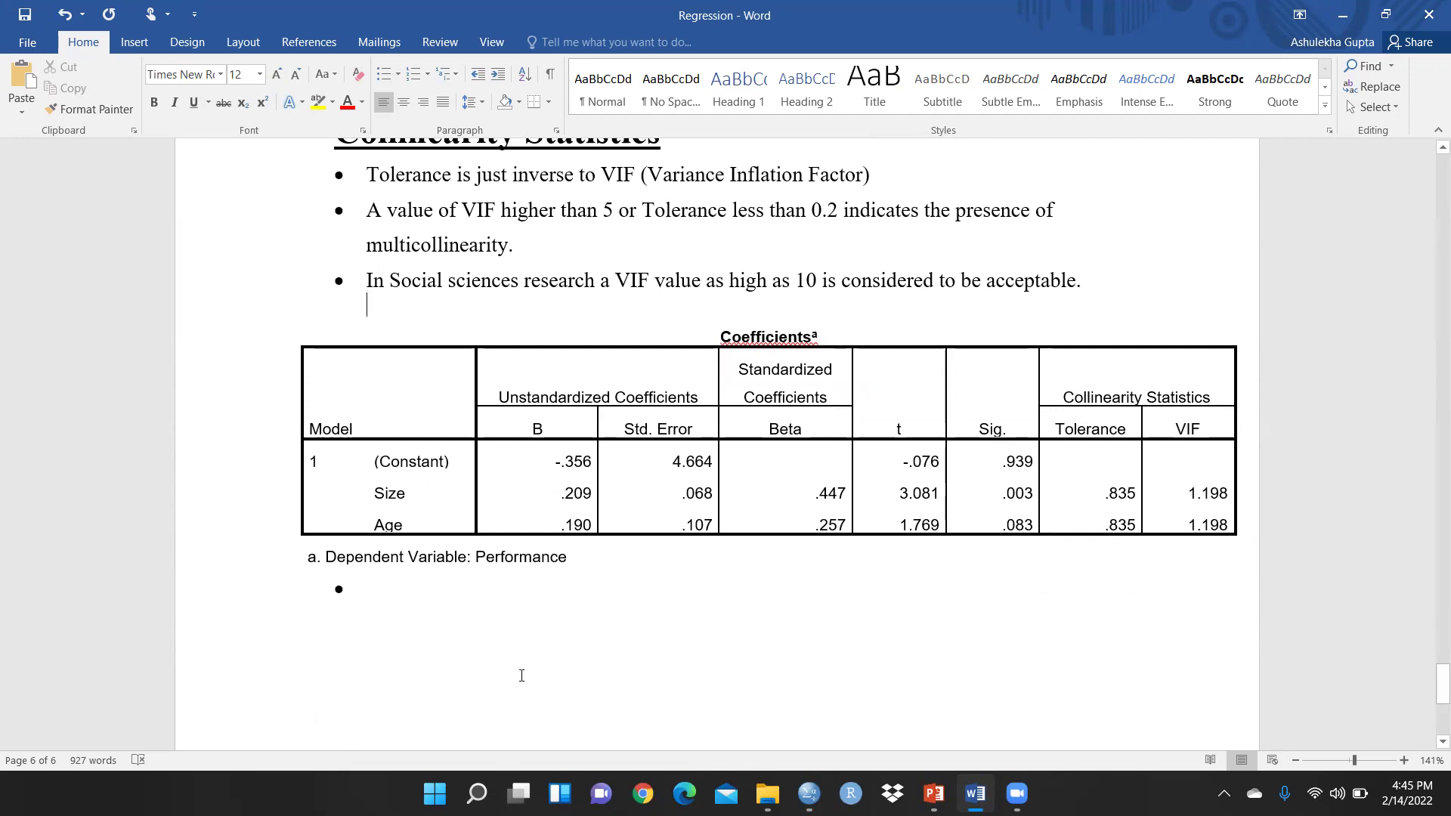
- Remove the bullet below the table and select the Size VIF value 1.198
click(367, 589)
key(BackSpace)
drag(1191, 493, 1226, 494)
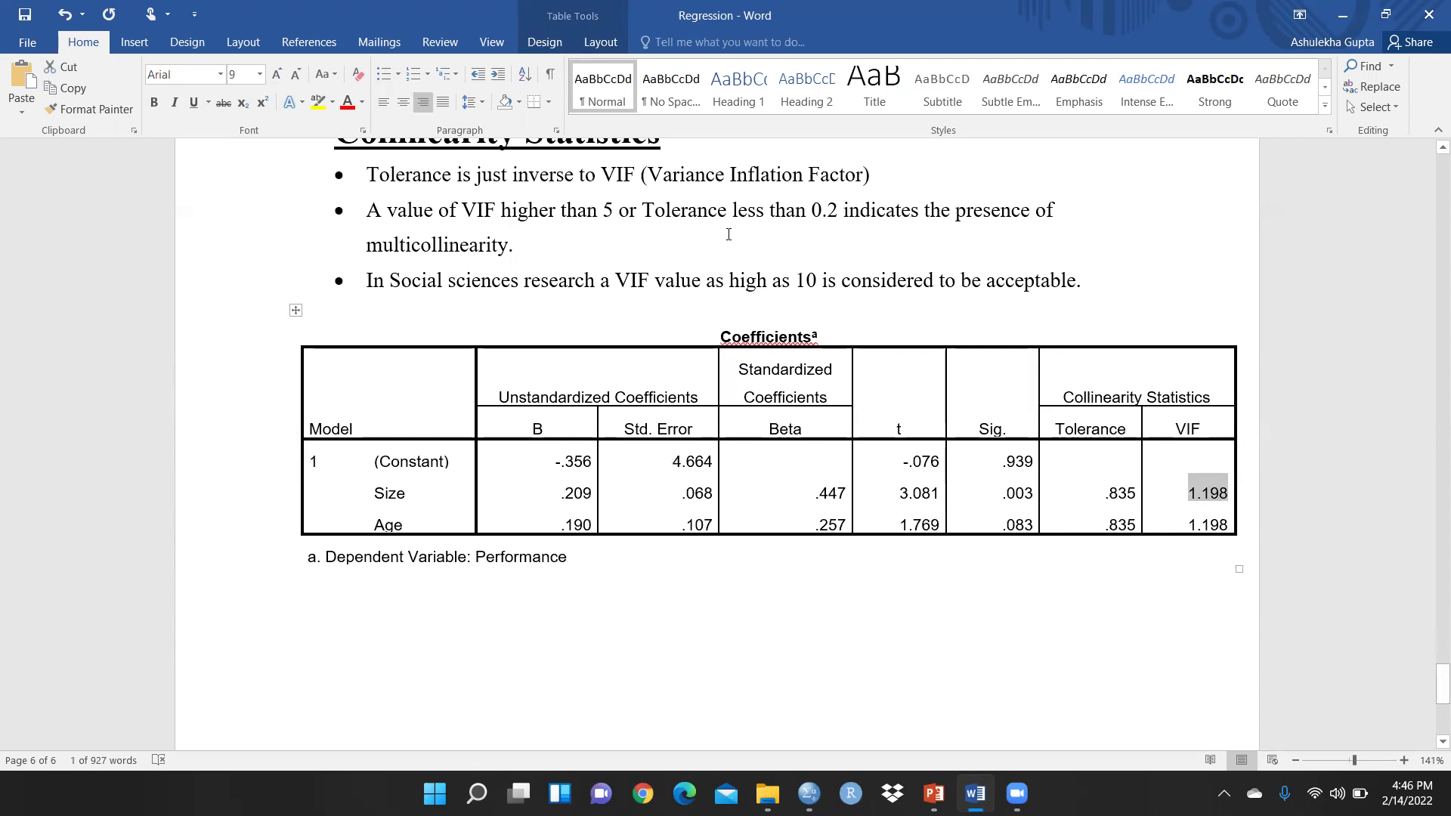
- Highlight the 'Tolerance less than 0.2' sentence in yellow, then return to PowerPoint
drag(643, 208, 1056, 223)
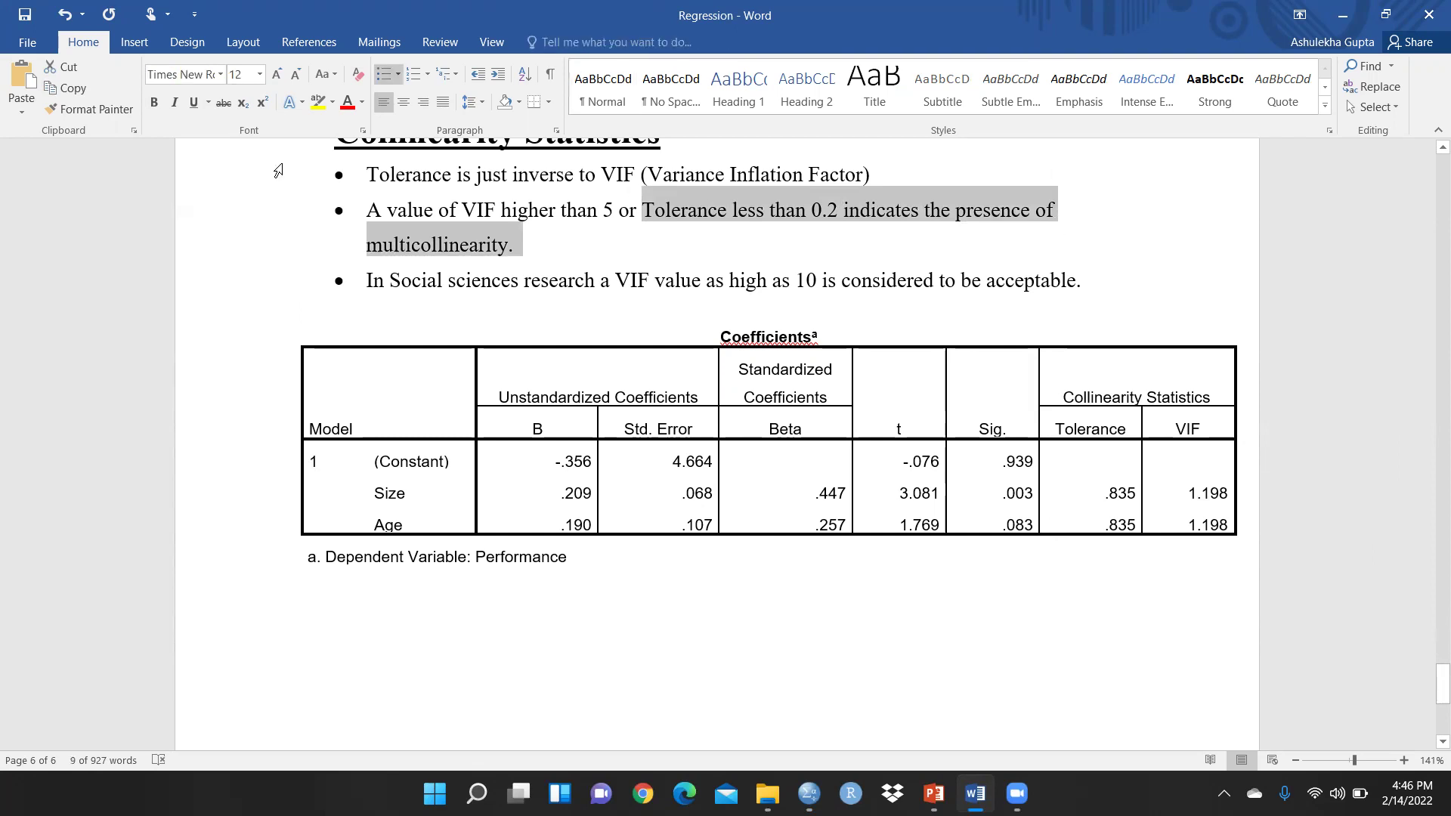
click(318, 102)
click(648, 336)
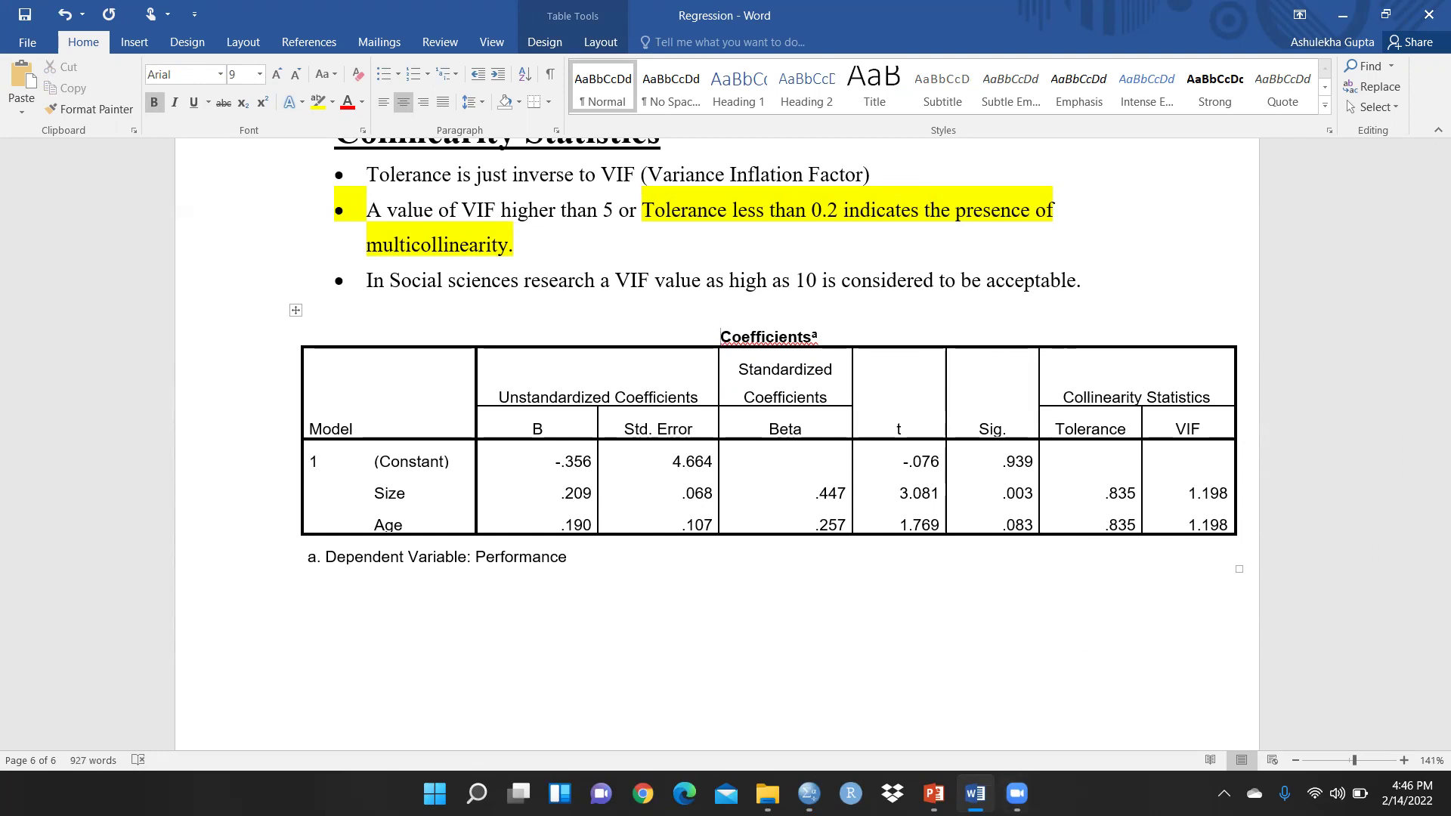
click(934, 793)
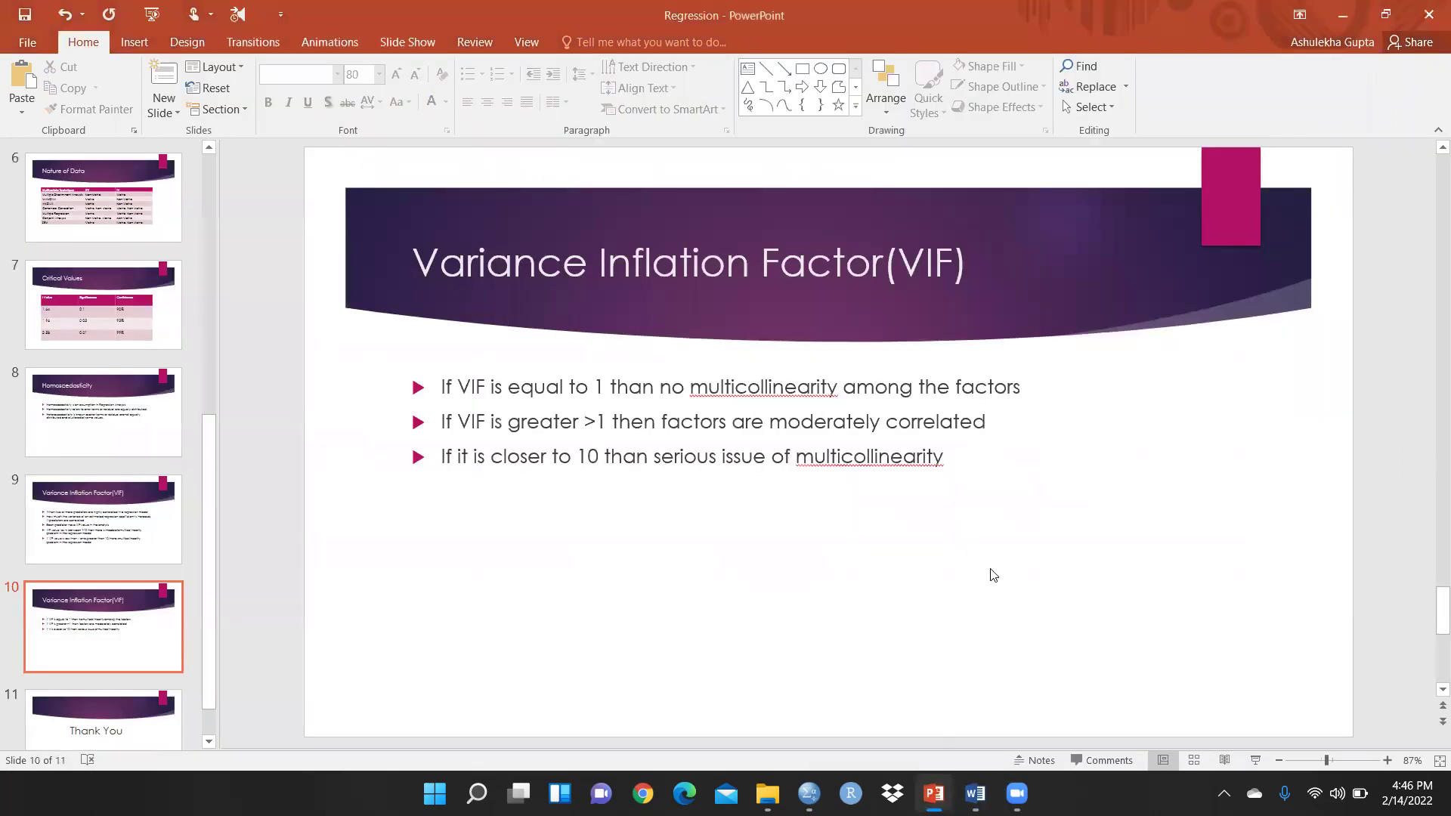